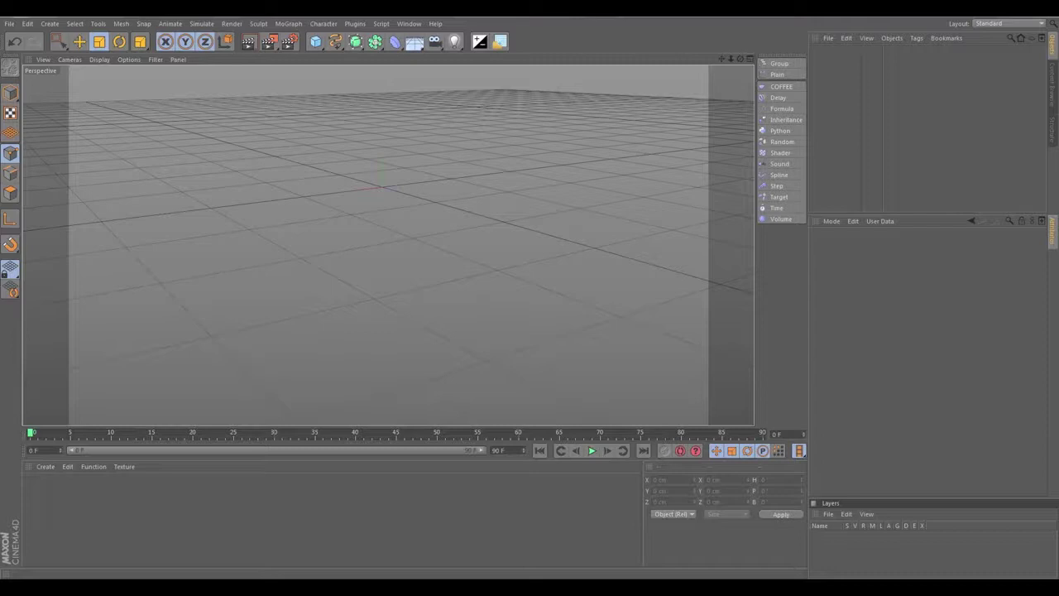
# Step: Open the Image2Plane plugin with the I2P Effector option enabled and move its window clear of the scene centre
pyautogui.click(499, 41)
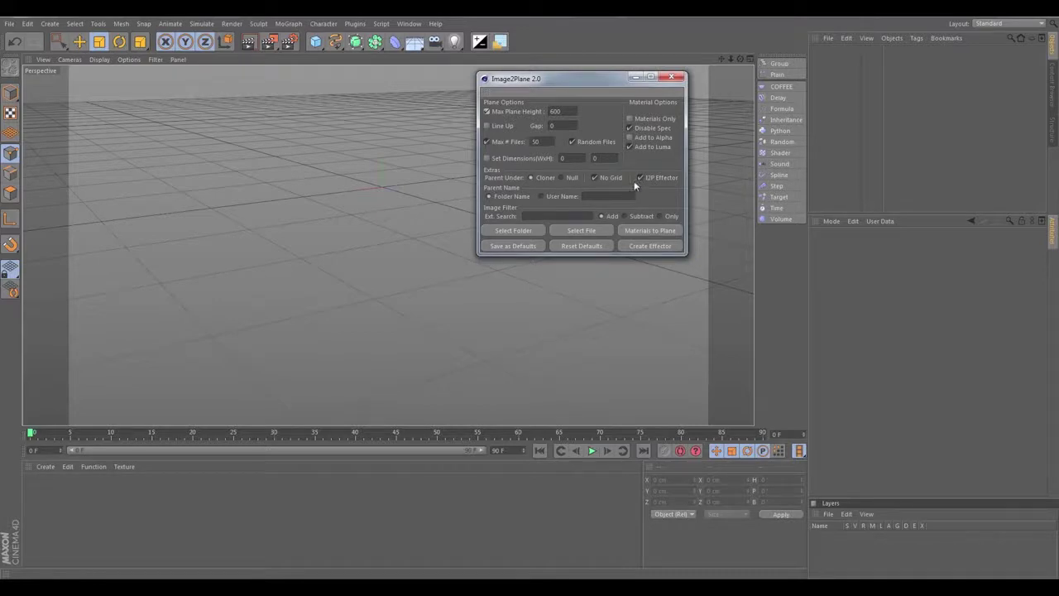
pyautogui.click(638, 178)
pyautogui.moveTo(605, 84); pyautogui.dragTo(235, 225)
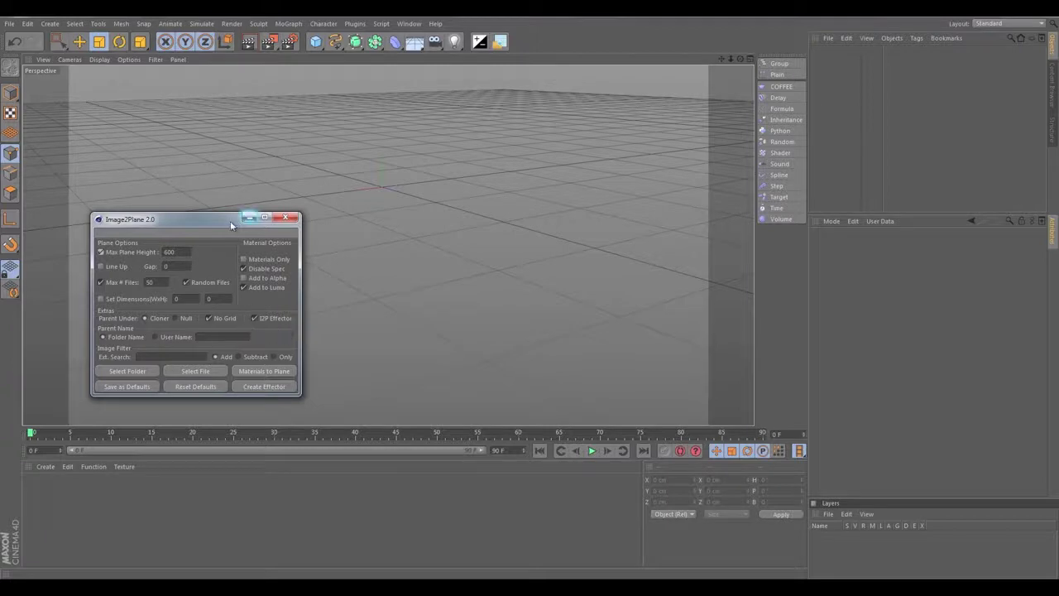
pyautogui.moveTo(230, 221); pyautogui.dragTo(227, 220)
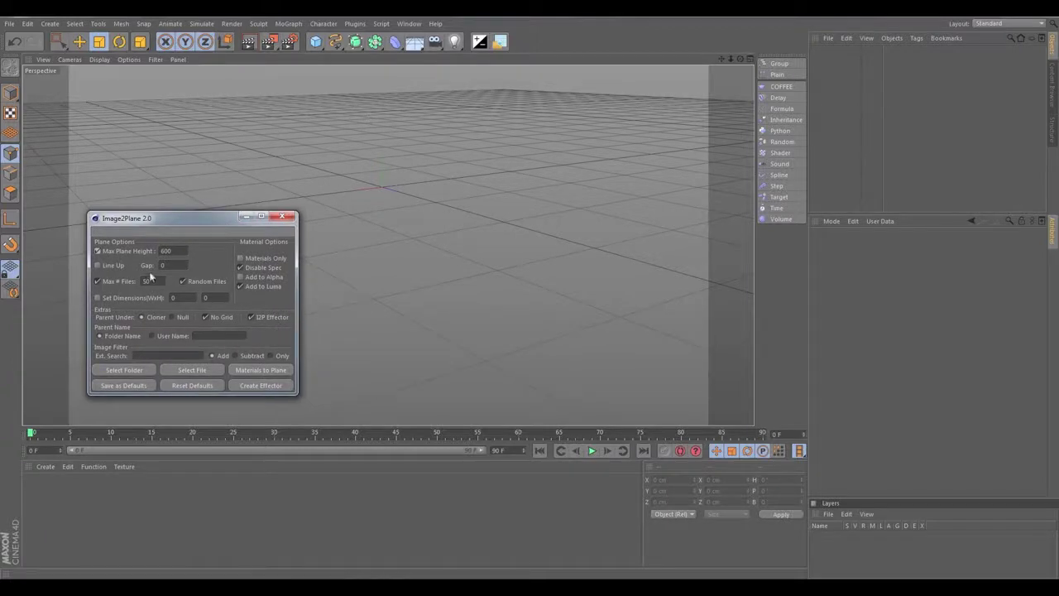
# Step: Load a folder of images as planes under a cloner, using up to 50 random files, and close the Image2Plane window
pyautogui.click(129, 370)
pyautogui.click(492, 349)
pyautogui.click(583, 515)
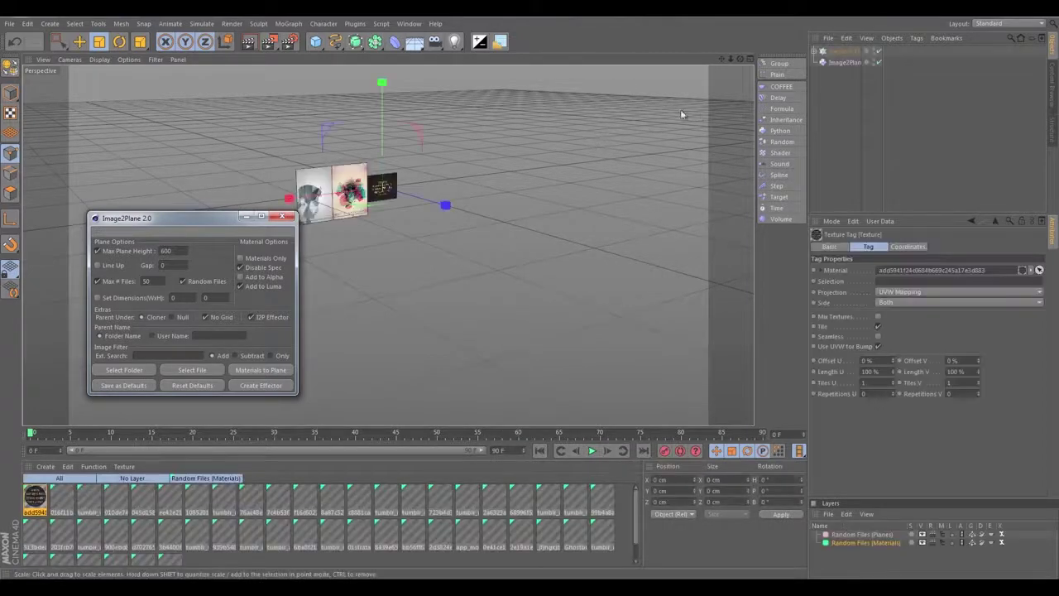
pyautogui.keyDown('alt'); pyautogui.moveTo(383, 187); pyautogui.dragTo(441, 172, button='right'); pyautogui.keyUp('alt')
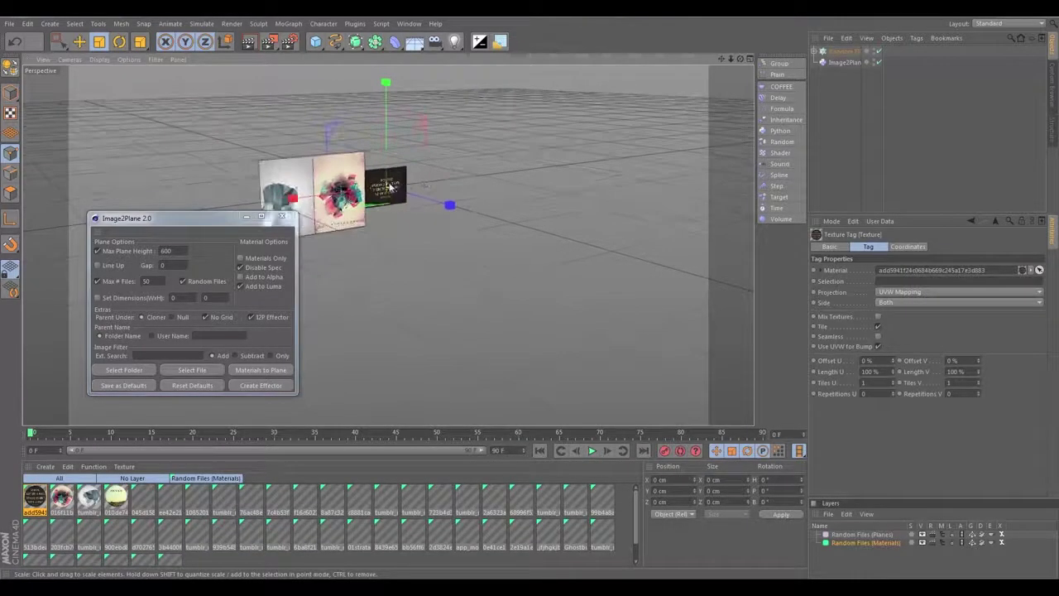
pyautogui.keyDown('alt'); pyautogui.moveTo(441, 172); pyautogui.dragTo(514, 171, button='middle'); pyautogui.keyUp('alt')
pyautogui.keyDown('alt'); pyautogui.moveTo(515, 171); pyautogui.dragTo(389, 245); pyautogui.keyUp('alt')
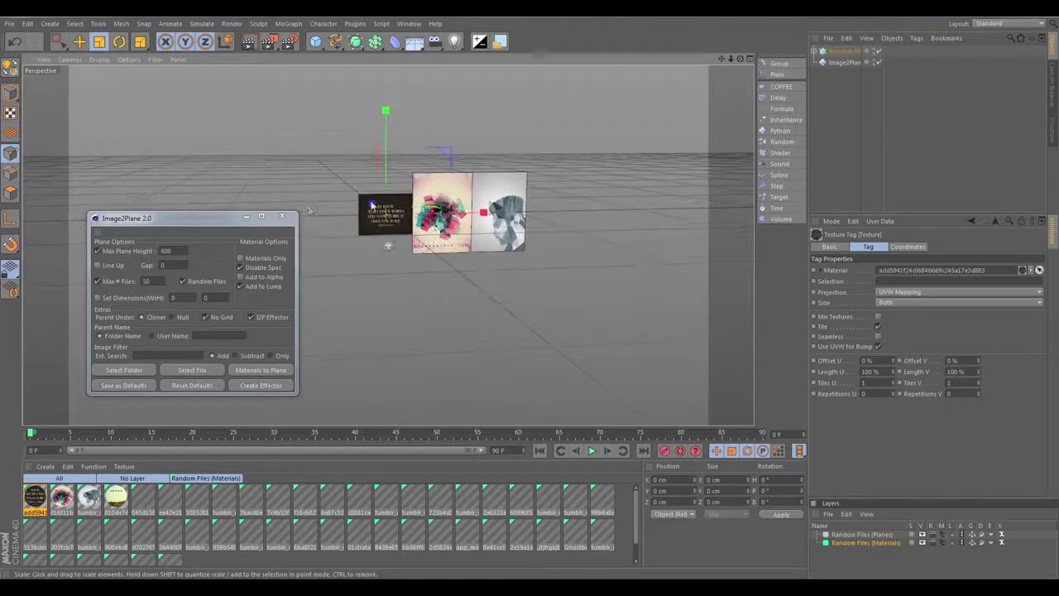
pyautogui.click(282, 217)
pyautogui.keyDown('alt'); pyautogui.moveTo(504, 205); pyautogui.dragTo(356, 217, button='middle'); pyautogui.keyUp('alt')
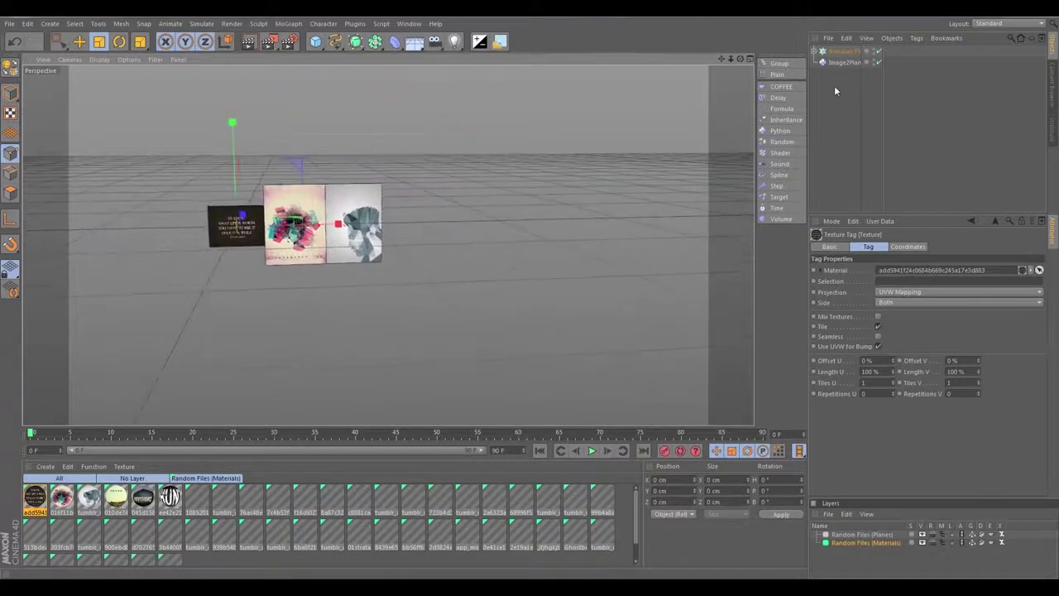
# Step: Raise the Random Files cloner's clone count to 51
pyautogui.click(839, 62)
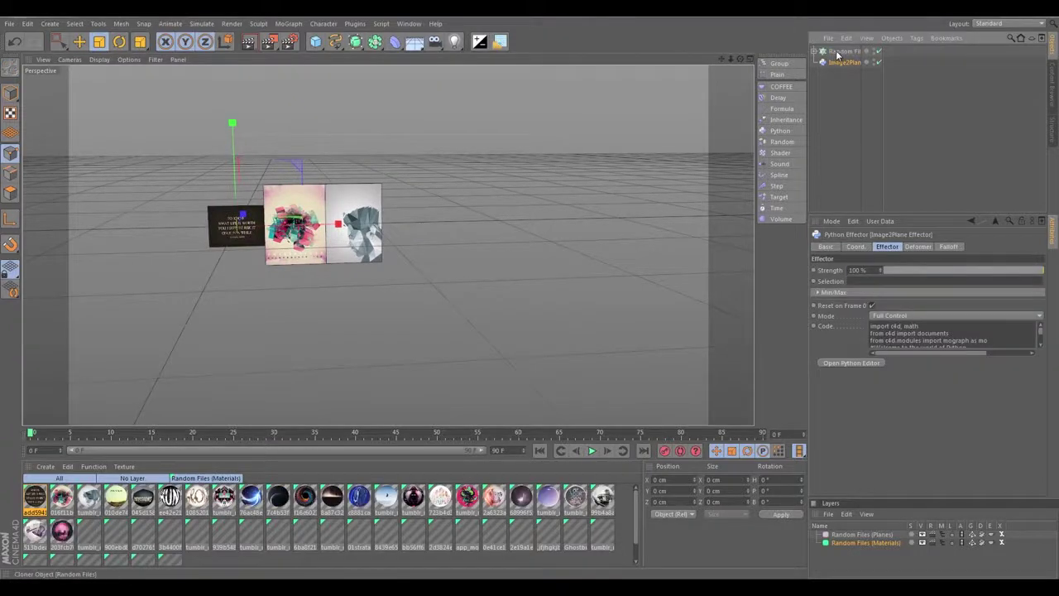
pyautogui.click(844, 52)
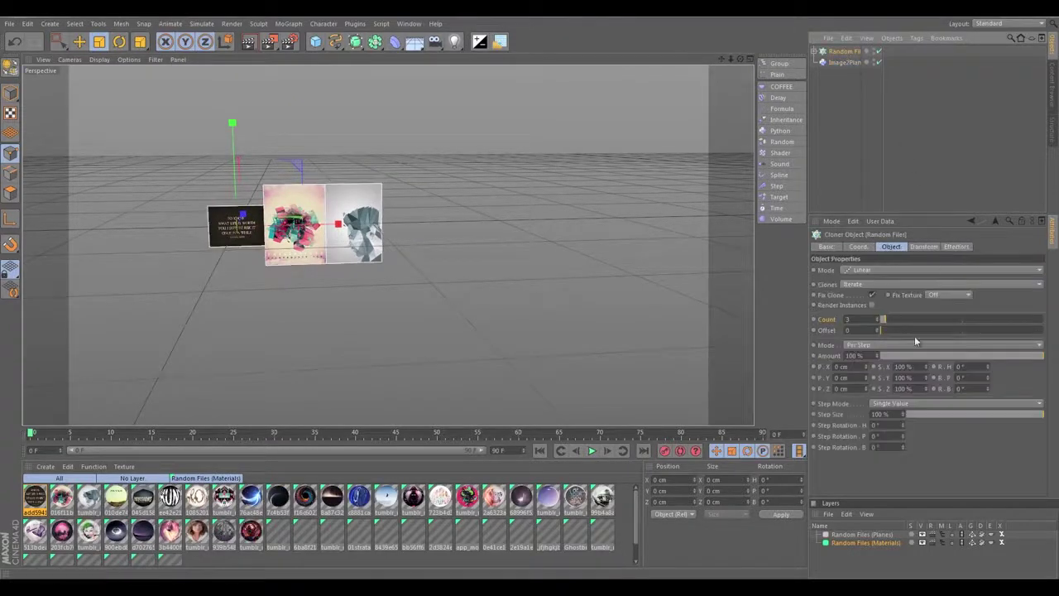
pyautogui.moveTo(891, 321); pyautogui.dragTo(963, 317)
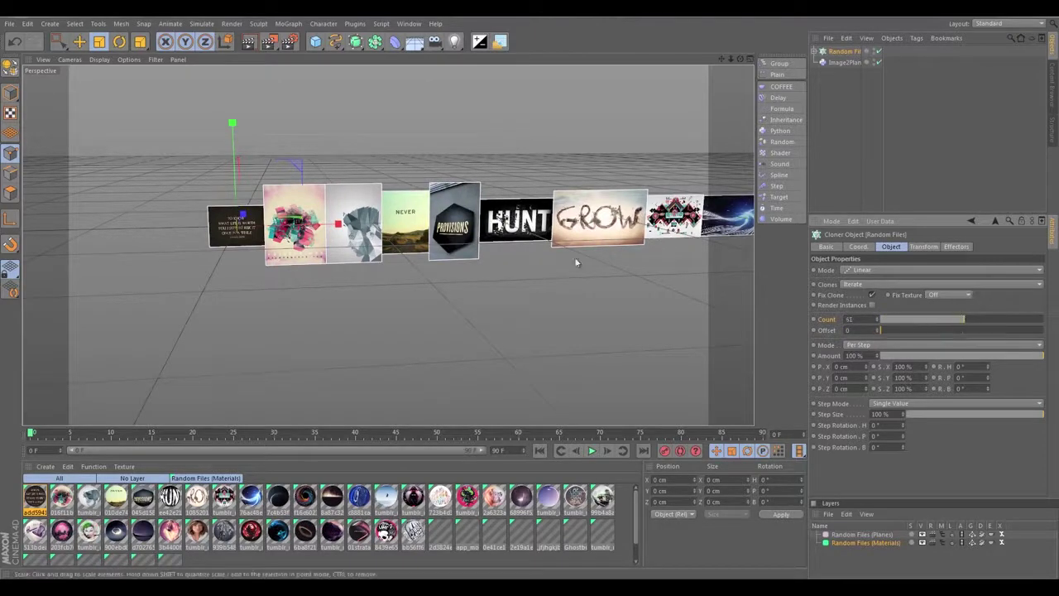
pyautogui.keyDown('alt'); pyautogui.moveTo(370, 200); pyautogui.dragTo(312, 206, button='middle'); pyautogui.keyUp('alt')
pyautogui.keyDown('alt'); pyautogui.moveTo(289, 196); pyautogui.dragTo(434, 193); pyautogui.keyUp('alt')
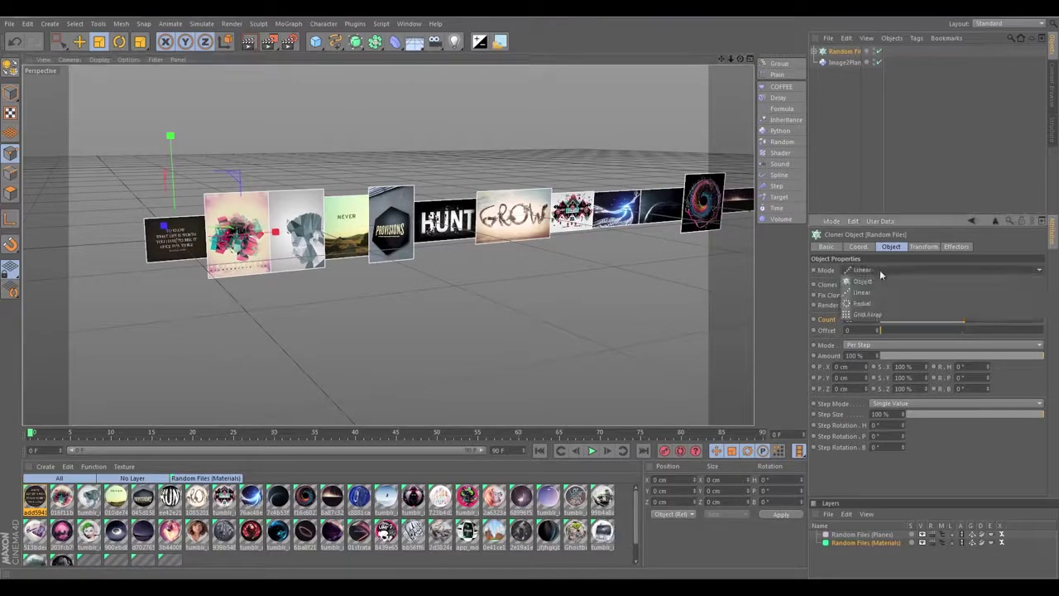
# Step: Try the image cloner in Radial mode with a count of 38 and a radius of 867 cm
pyautogui.click(880, 270)
pyautogui.click(888, 303)
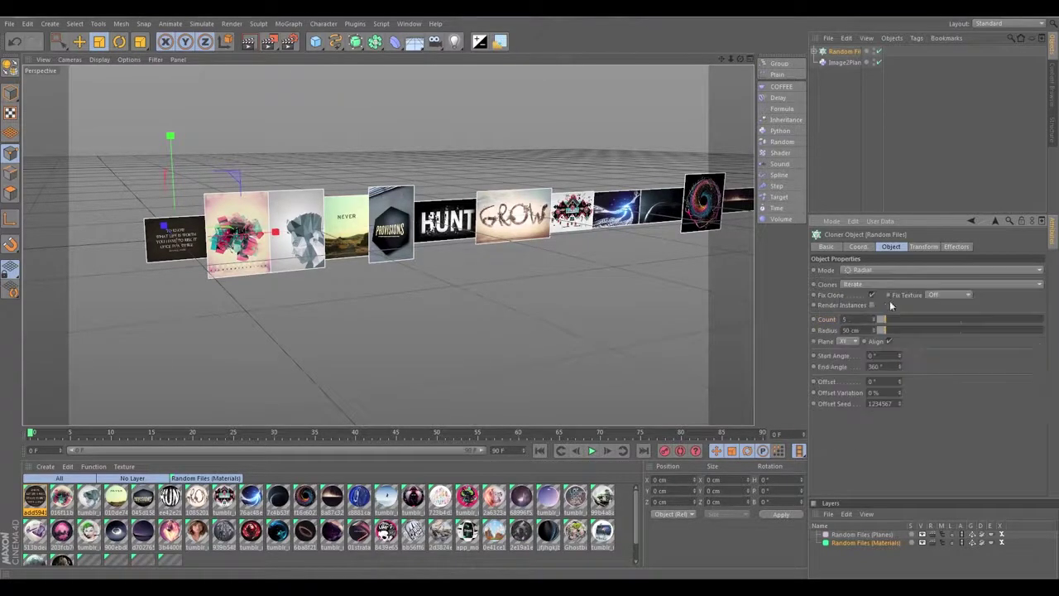
pyautogui.moveTo(891, 331)
pyautogui.mouseDown()
pyautogui.moveTo(952, 331)
pyautogui.moveTo(921, 321)
pyautogui.moveTo(941, 321)
pyautogui.mouseUp()
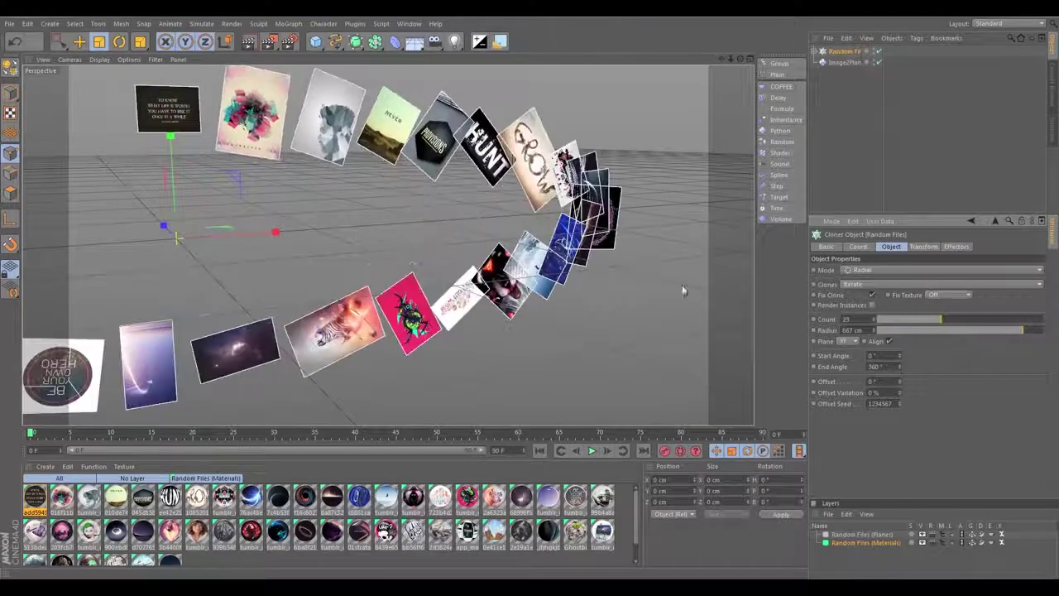
pyautogui.keyDown('alt'); pyautogui.moveTo(295, 270); pyautogui.dragTo(438, 253, button='middle'); pyautogui.keyUp('alt')
pyautogui.keyDown('alt'); pyautogui.moveTo(469, 241); pyautogui.dragTo(295, 269, button='right'); pyautogui.keyUp('alt')
pyautogui.keyDown('alt'); pyautogui.moveTo(468, 241); pyautogui.dragTo(379, 243); pyautogui.keyUp('alt')
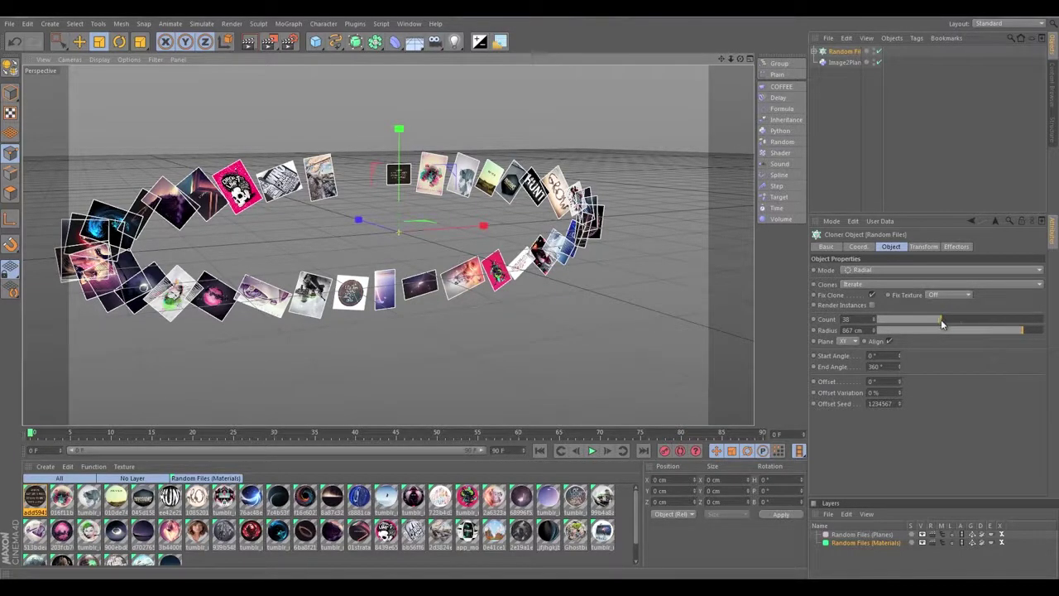
# Step: Return the image cloner to Linear mode
pyautogui.click(864, 270)
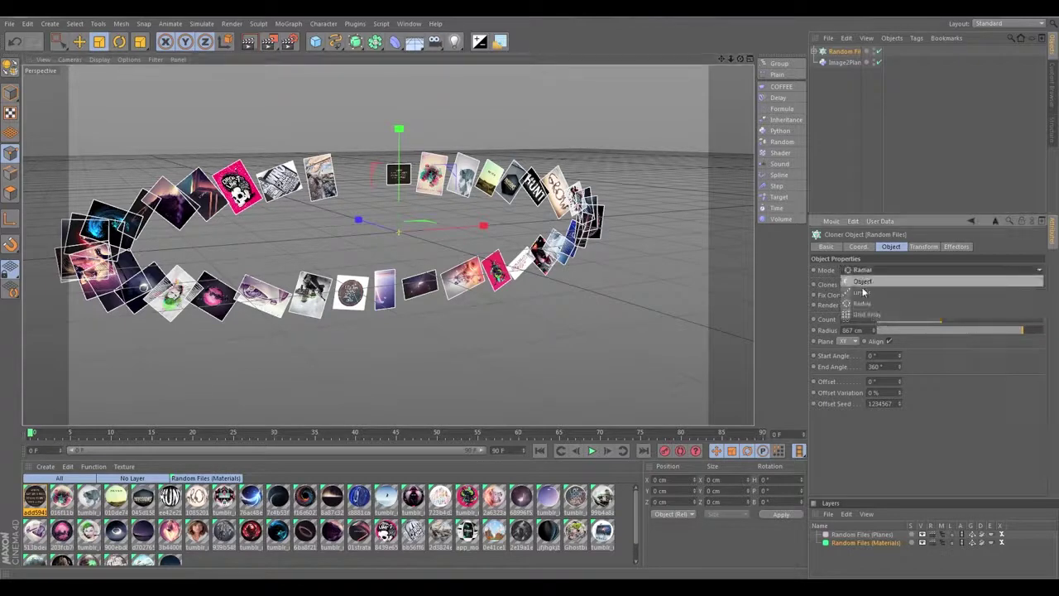
pyautogui.click(865, 280)
pyautogui.keyDown('alt'); pyautogui.moveTo(707, 219); pyautogui.dragTo(386, 243, button='middle'); pyautogui.keyUp('alt')
pyautogui.scroll(2, 283, 232)
pyautogui.scroll(-3, 248, 235)
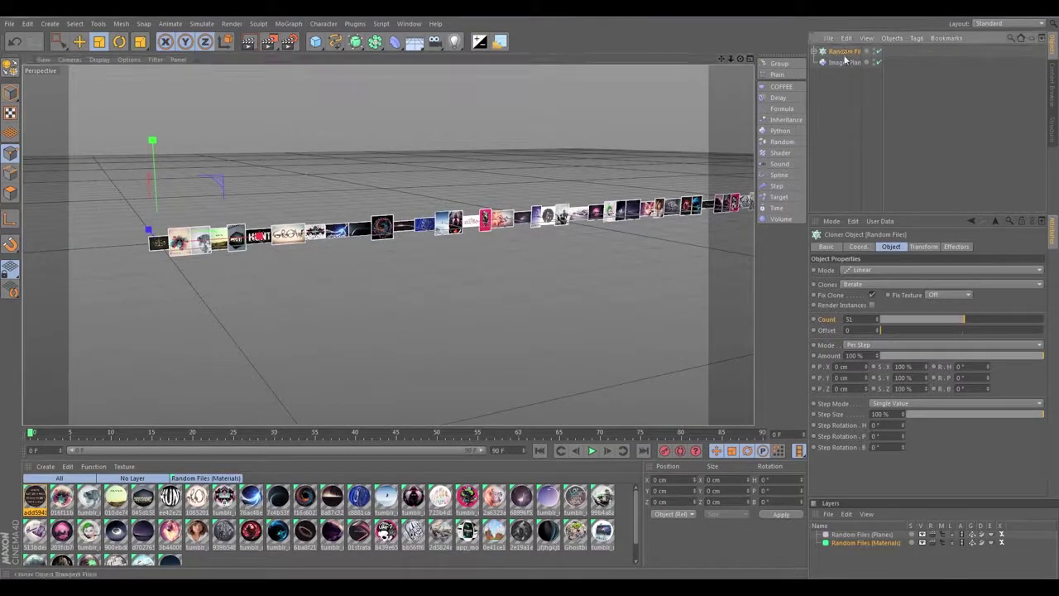
# Step: Add a Spline effector to the image cloner, and create a circle spline enlarged to a radius of about 4352 cm
pyautogui.click(779, 175)
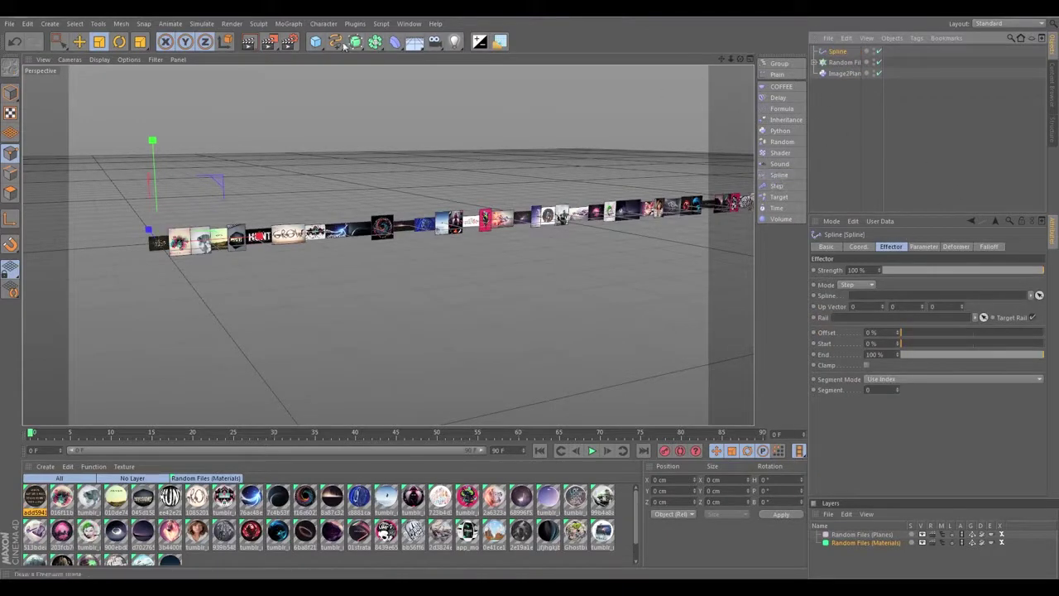
pyautogui.moveTo(336, 41); pyautogui.dragTo(436, 89)
pyautogui.moveTo(253, 233); pyautogui.dragTo(463, 211)
pyautogui.moveTo(276, 211); pyautogui.dragTo(142, 259)
# Step: Lay the circle spline flat by setting its plane to XZ
pyautogui.click(835, 52)
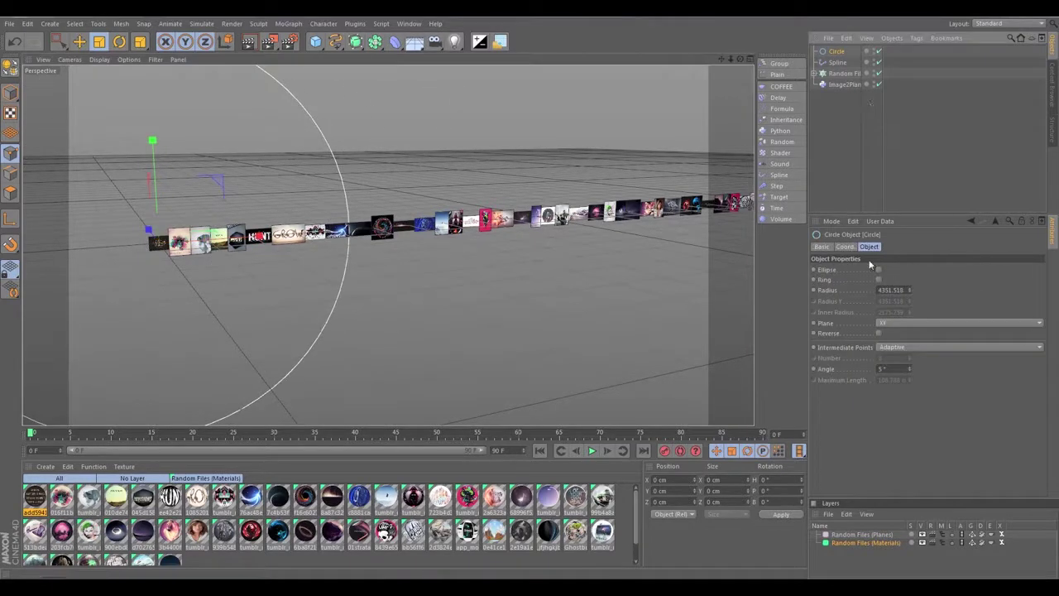
pyautogui.click(899, 324)
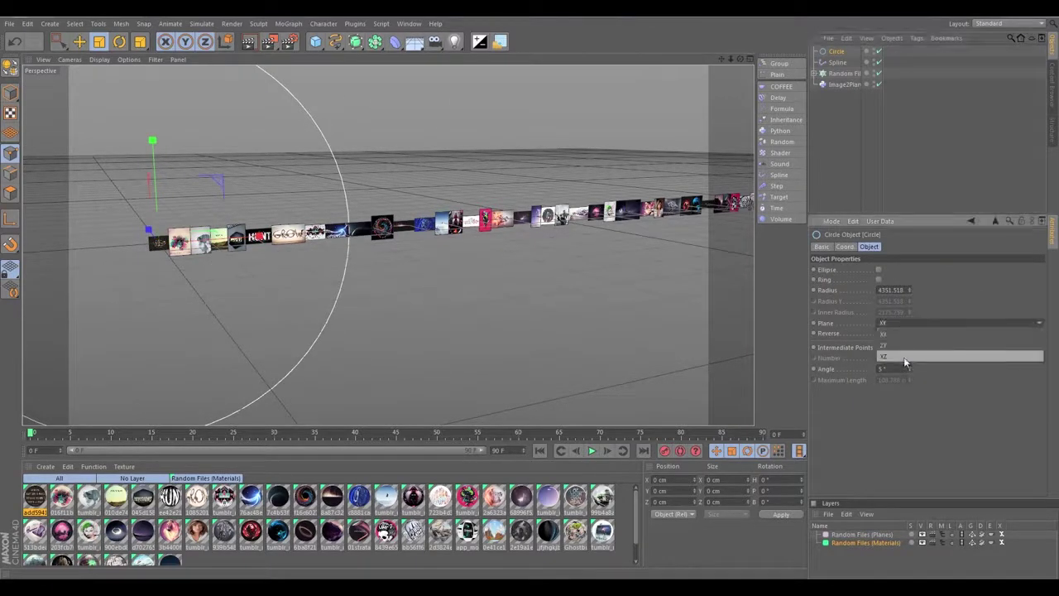
pyautogui.click(903, 356)
pyautogui.keyDown('alt'); pyautogui.moveTo(350, 218); pyautogui.dragTo(513, 222, button='middle'); pyautogui.keyUp('alt')
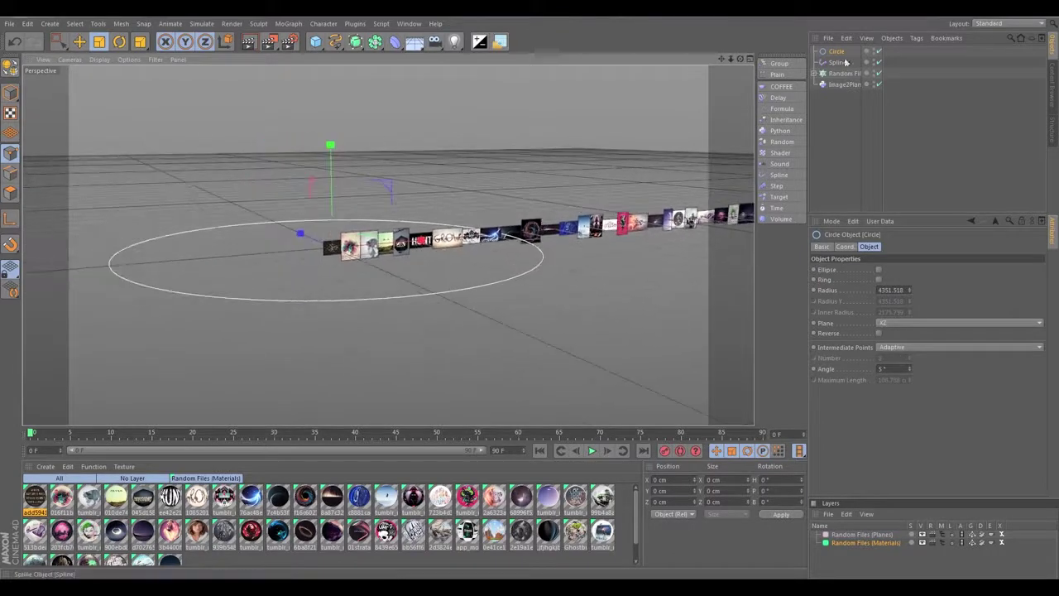
# Step: Assign the circle as the Spline effector's spline and set the effector's mode to Relative
pyautogui.click(842, 74)
pyautogui.click(837, 62)
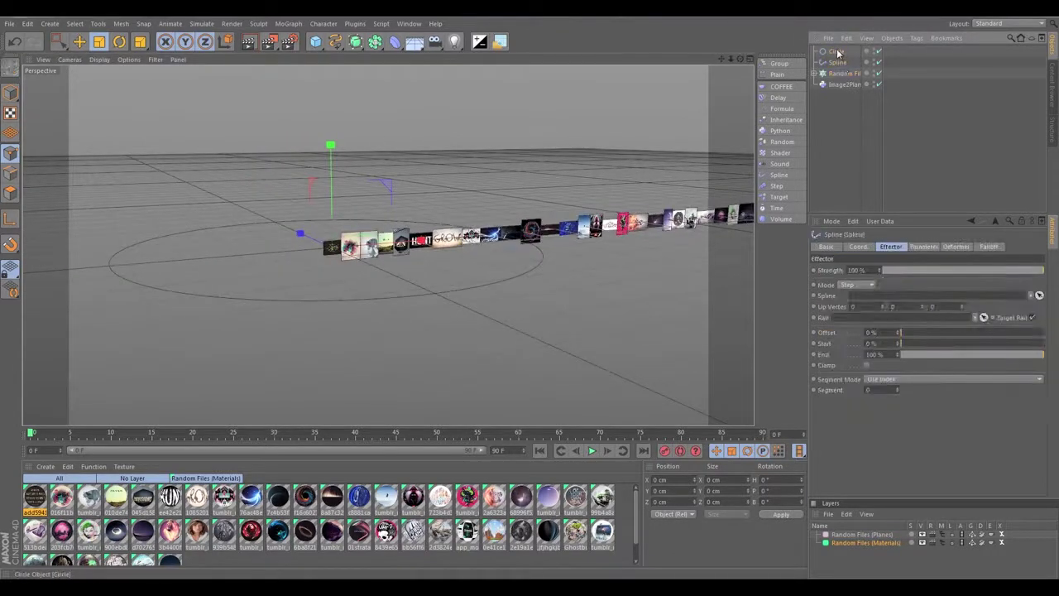
pyautogui.moveTo(928, 254); pyautogui.dragTo(895, 292)
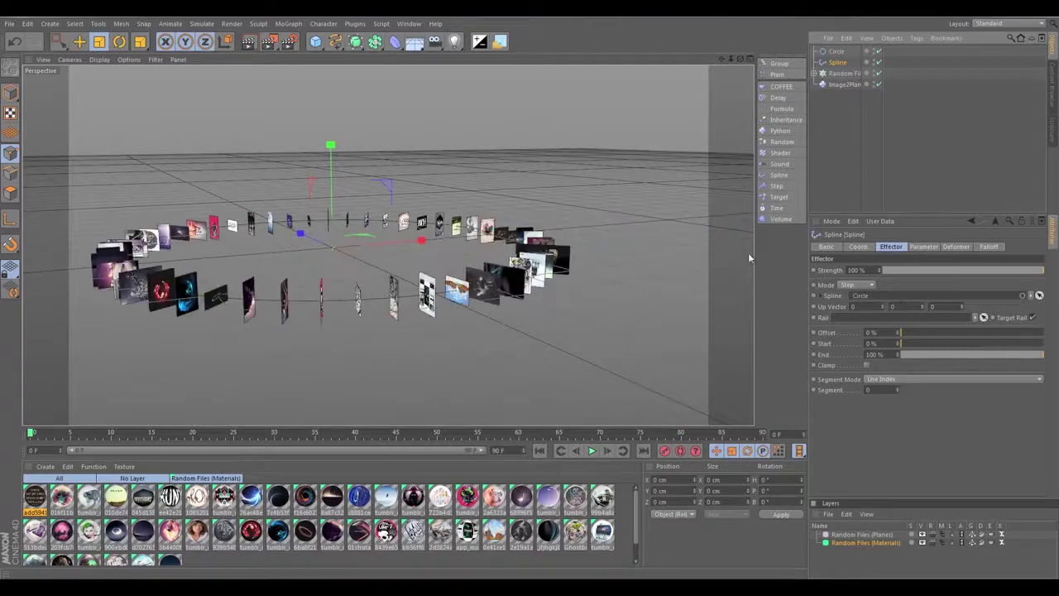
pyautogui.keyDown('alt'); pyautogui.moveTo(333, 327); pyautogui.dragTo(552, 163); pyautogui.keyUp('alt')
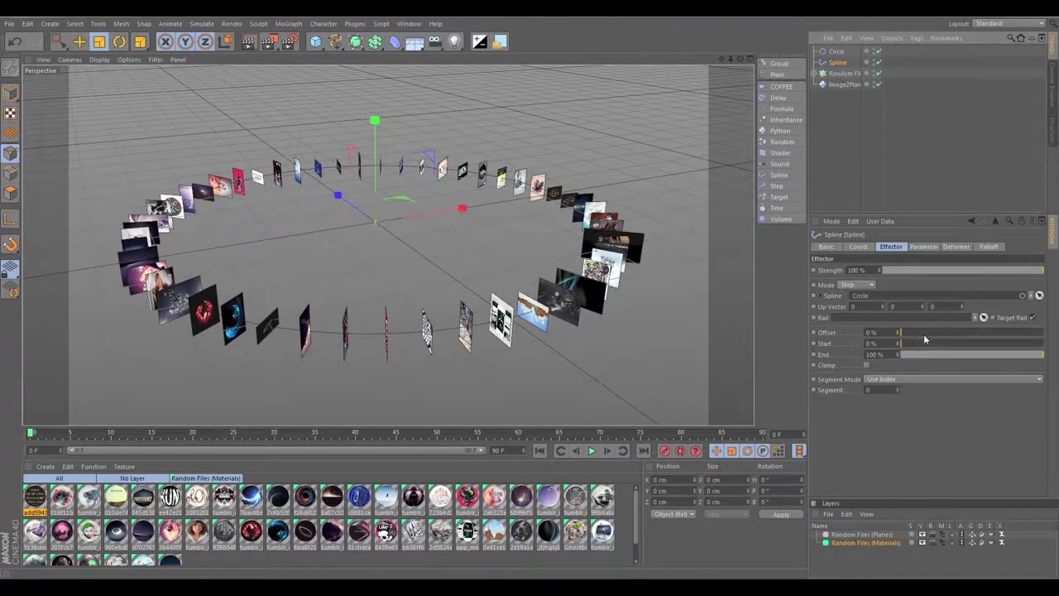
pyautogui.click(857, 285)
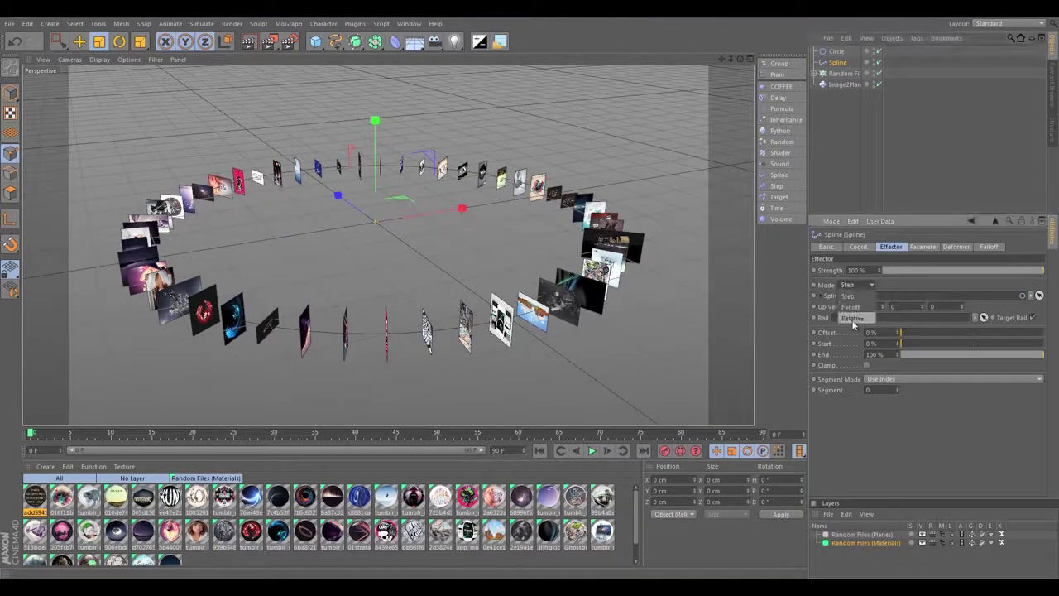
pyautogui.click(851, 318)
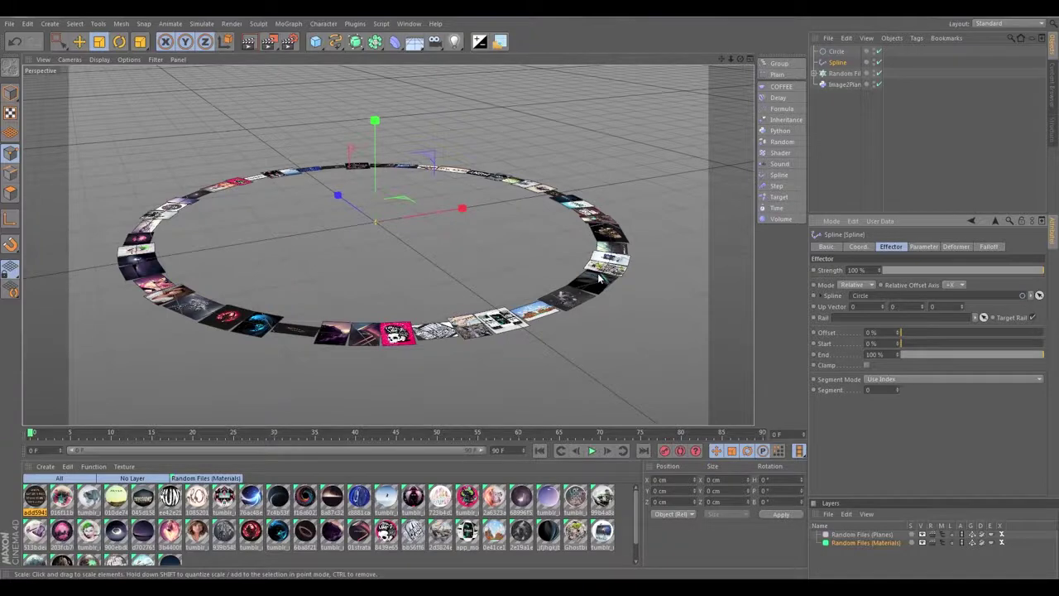
# Step: Set the Spline effector's R.P rotation to 90° in its transform parameters
pyautogui.click(844, 73)
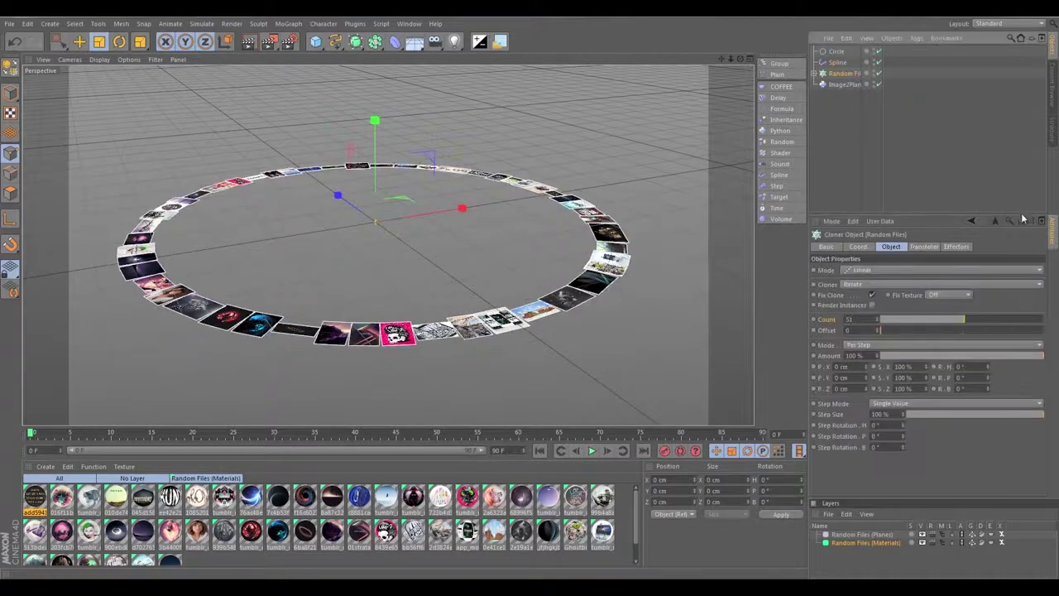
pyautogui.click(957, 247)
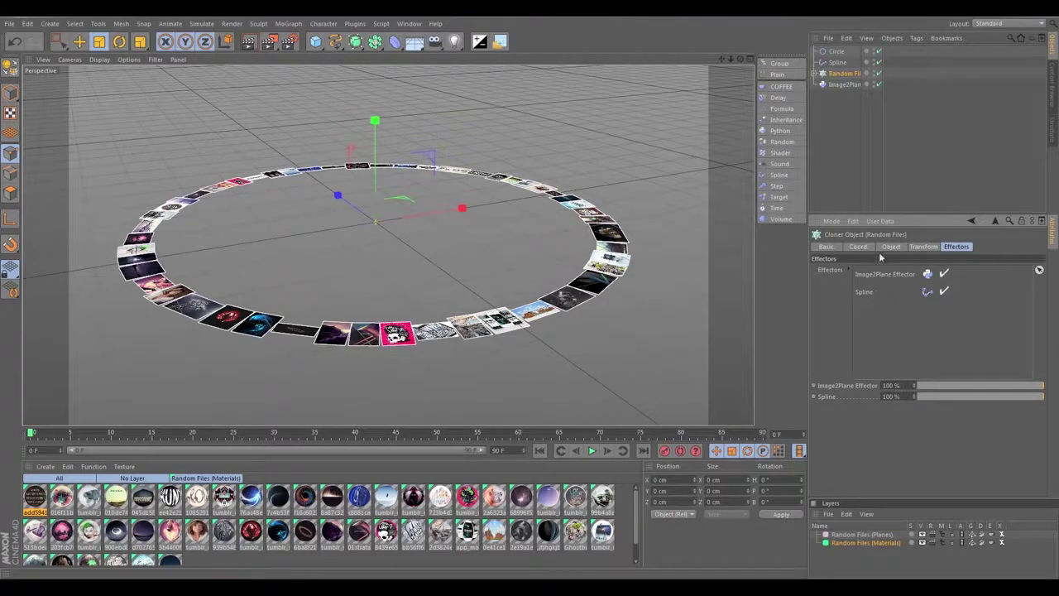
pyautogui.click(838, 63)
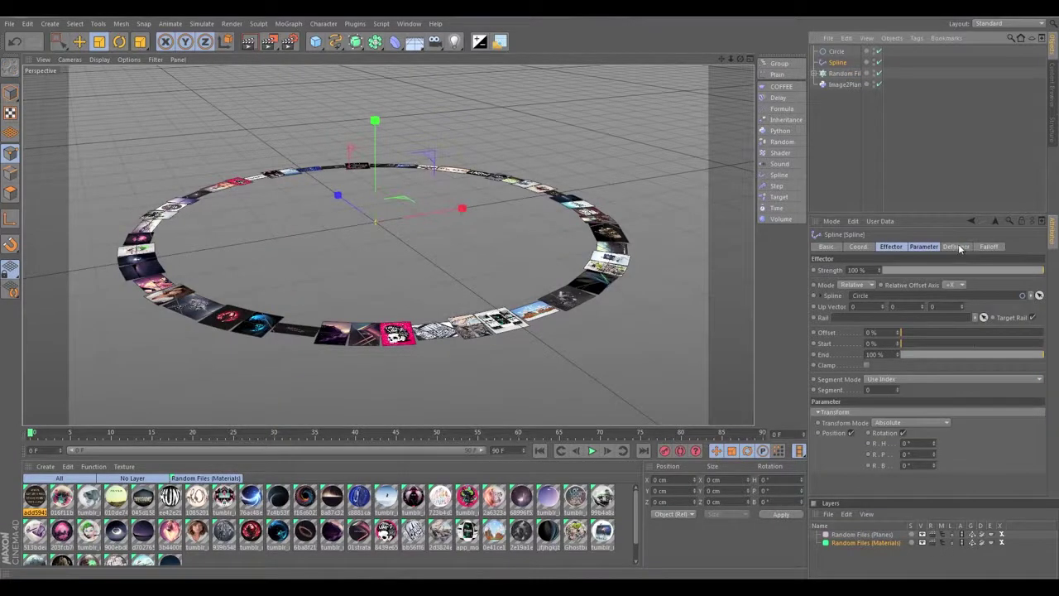
pyautogui.click(923, 247)
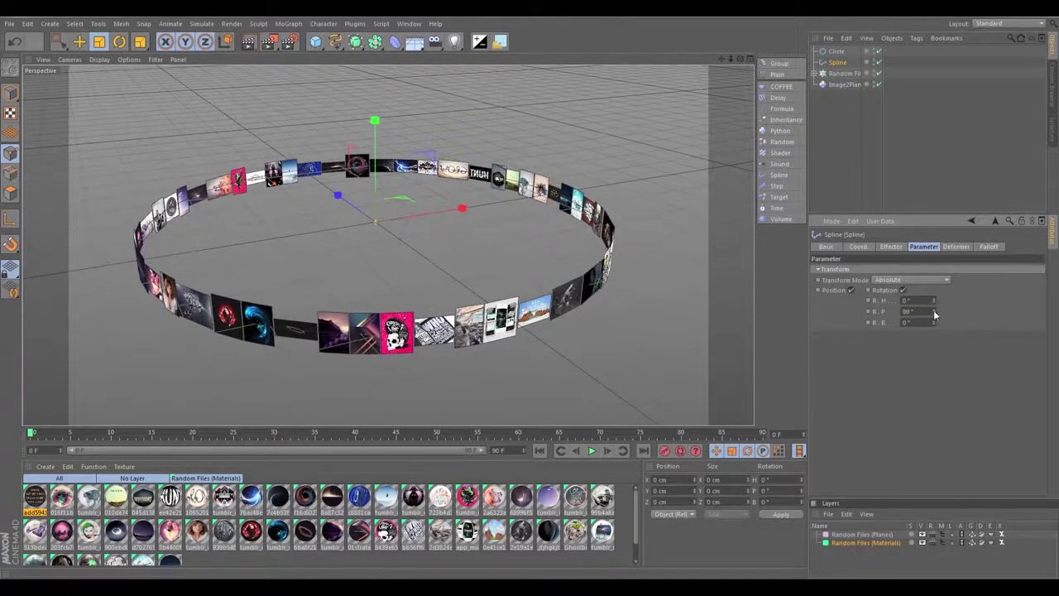
pyautogui.moveTo(934, 311); pyautogui.dragTo(853, 291)
pyautogui.press('Return')
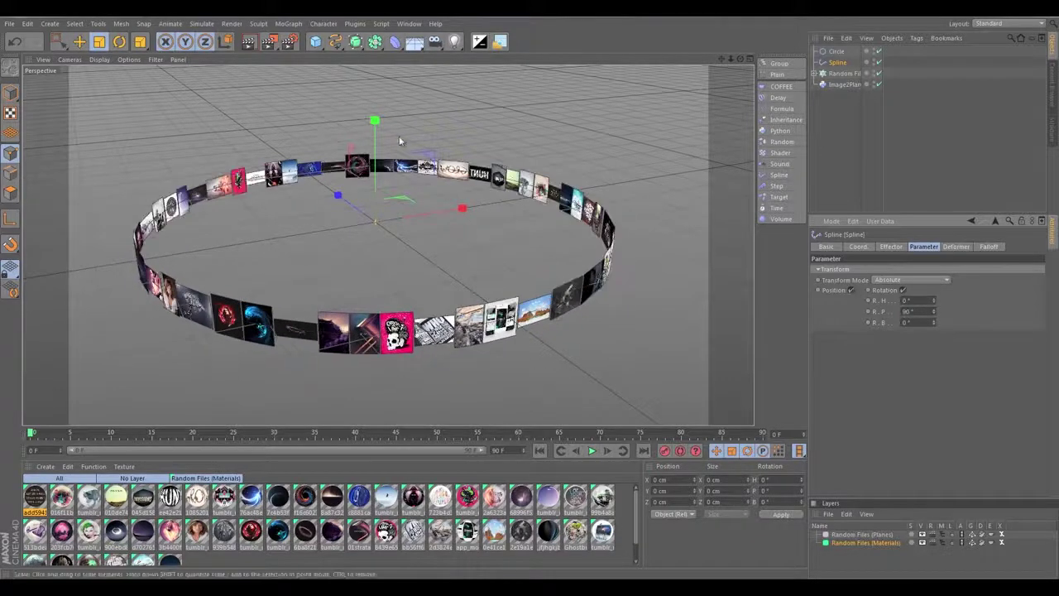
# Step: Increase the Random Files cloner's clone count to 100 to fill the ring more densely
pyautogui.keyDown('alt'); pyautogui.moveTo(304, 257); pyautogui.dragTo(414, 223); pyautogui.keyUp('alt')
pyautogui.keyDown('alt'); pyautogui.moveTo(240, 258); pyautogui.dragTo(339, 229, button='middle'); pyautogui.keyUp('alt')
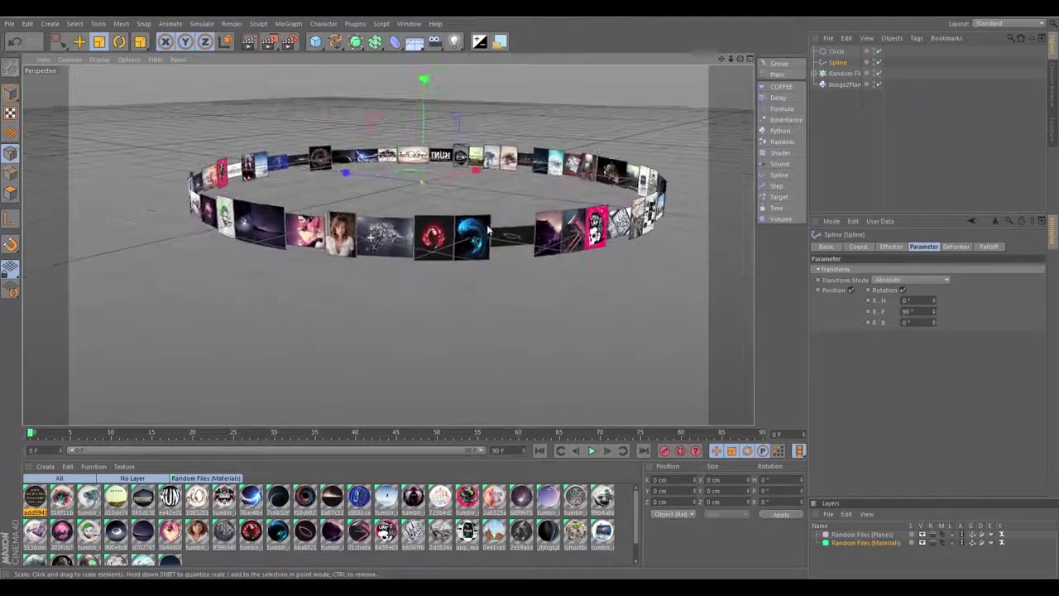
pyautogui.keyDown('alt'); pyautogui.moveTo(337, 227); pyautogui.dragTo(373, 227, button='right'); pyautogui.keyUp('alt')
pyautogui.keyDown('alt'); pyautogui.moveTo(354, 208); pyautogui.dragTo(529, 257); pyautogui.keyUp('alt')
pyautogui.keyDown('alt'); pyautogui.moveTo(584, 217); pyautogui.dragTo(660, 237, button='middle'); pyautogui.keyUp('alt')
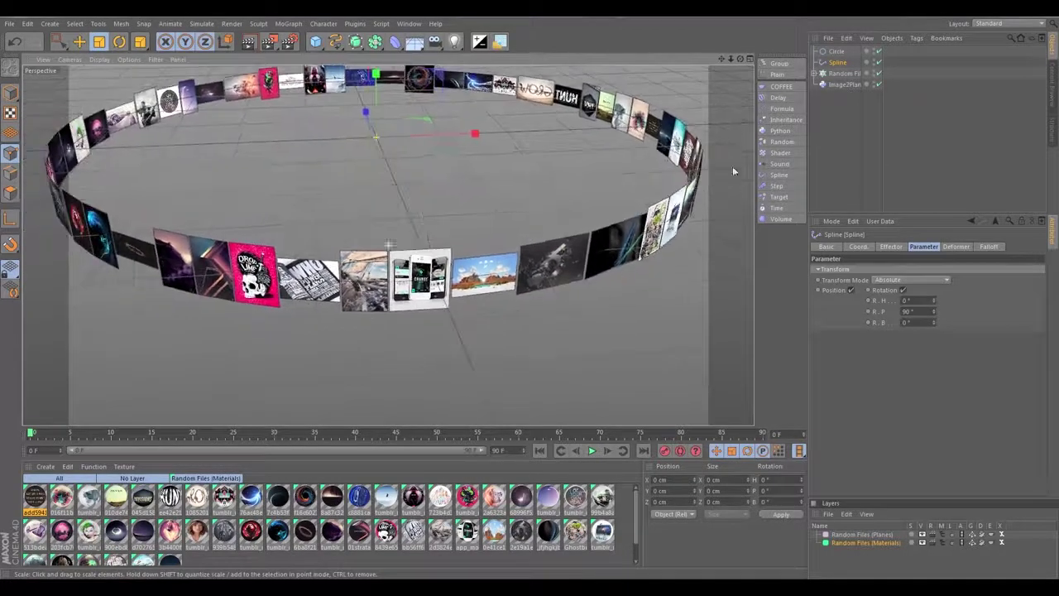
pyautogui.click(832, 73)
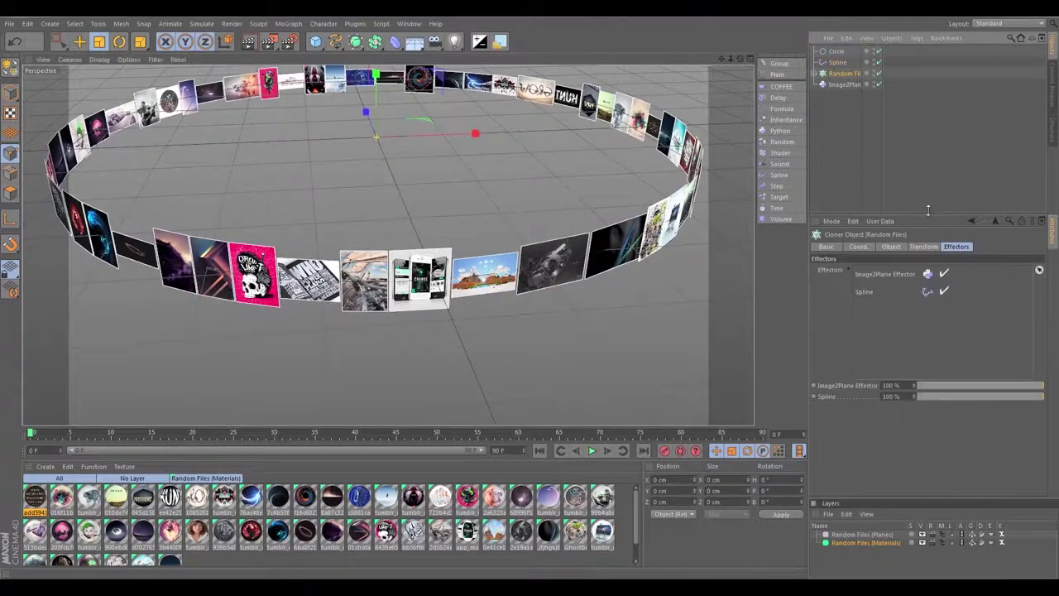
pyautogui.click(892, 246)
pyautogui.moveTo(982, 321); pyautogui.dragTo(1044, 321)
pyautogui.moveTo(355, 248)
pyautogui.keyDown('alt'); pyautogui.mouseDown(button='right')
pyautogui.moveTo(388, 244)
pyautogui.moveTo(362, 229)
pyautogui.mouseUp(button='right'); pyautogui.keyUp('alt')
pyautogui.keyDown('alt'); pyautogui.moveTo(362, 230); pyautogui.dragTo(362, 242, button='middle'); pyautogui.keyUp('alt')
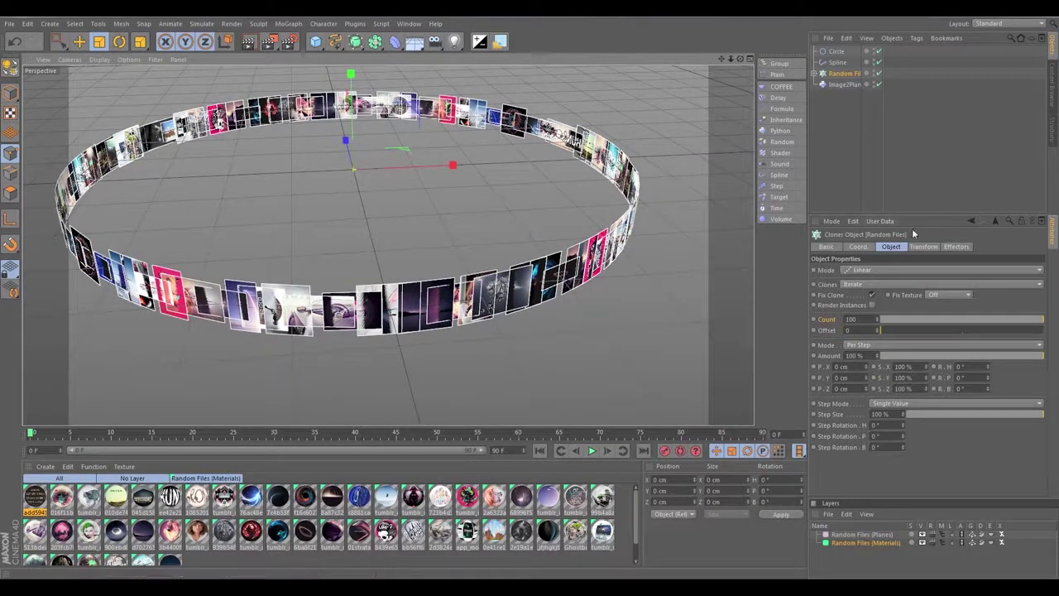
# Step: Scale the Random Files cloner's clones uniformly to 0.477 in its transform settings and inspect the spacing around the ring
pyautogui.click(923, 246)
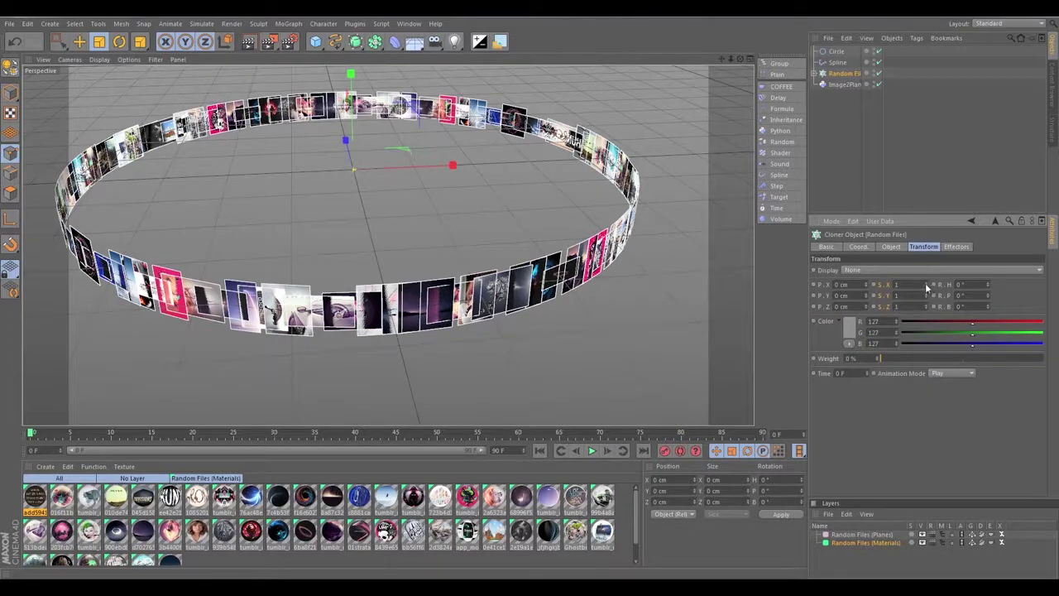
pyautogui.moveTo(927, 288); pyautogui.dragTo(928, 321)
pyautogui.keyDown('alt'); pyautogui.moveTo(340, 315); pyautogui.dragTo(460, 304, button='middle'); pyautogui.keyUp('alt')
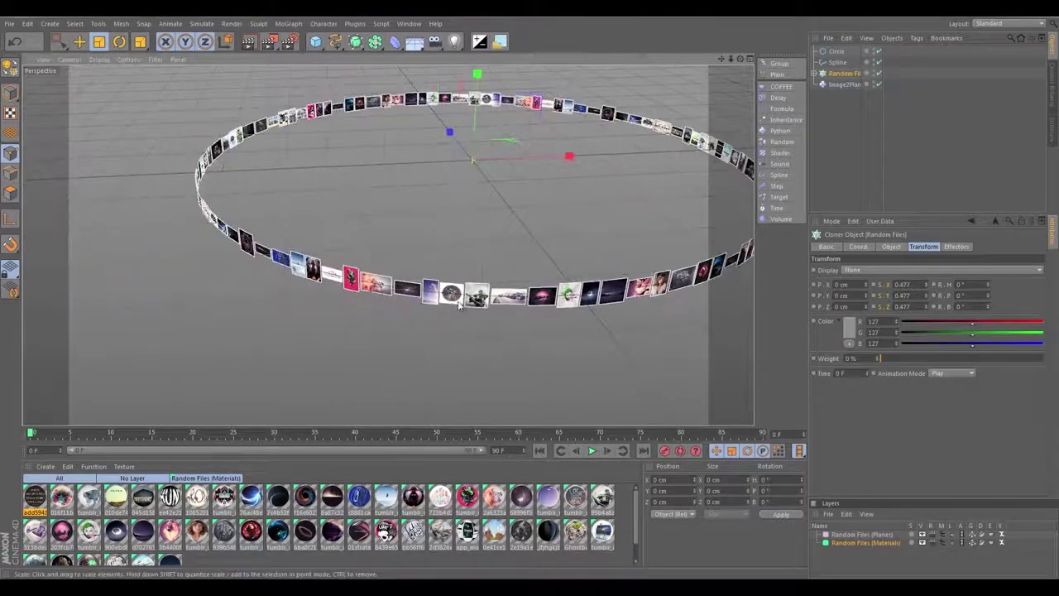
pyautogui.keyDown('alt'); pyautogui.moveTo(459, 305); pyautogui.dragTo(520, 279); pyautogui.keyUp('alt')
pyautogui.keyDown('alt'); pyautogui.moveTo(445, 287); pyautogui.dragTo(659, 245, button='right'); pyautogui.keyUp('alt')
pyautogui.moveTo(556, 298)
pyautogui.keyDown('alt'); pyautogui.mouseDown()
pyautogui.moveTo(485, 293)
pyautogui.moveTo(527, 288)
pyautogui.mouseUp(); pyautogui.keyUp('alt')
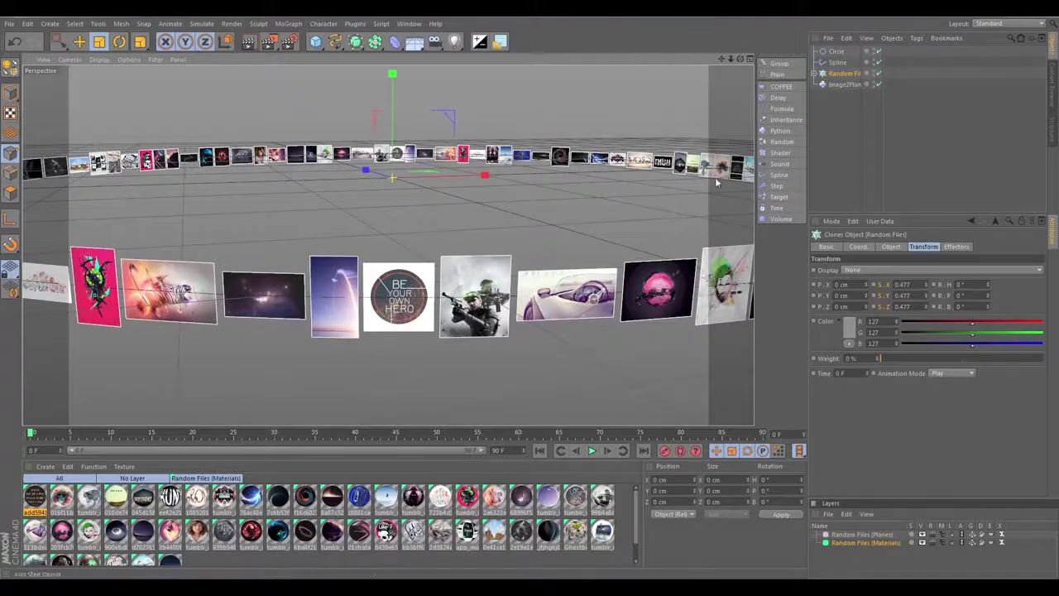
pyautogui.keyDown('alt'); pyautogui.moveTo(603, 201); pyautogui.dragTo(425, 221, button='middle'); pyautogui.keyUp('alt')
pyautogui.keyDown('alt'); pyautogui.moveTo(468, 209); pyautogui.dragTo(290, 253, button='right'); pyautogui.keyUp('alt')
pyautogui.keyDown('alt'); pyautogui.moveTo(468, 209); pyautogui.dragTo(574, 195); pyautogui.keyUp('alt')
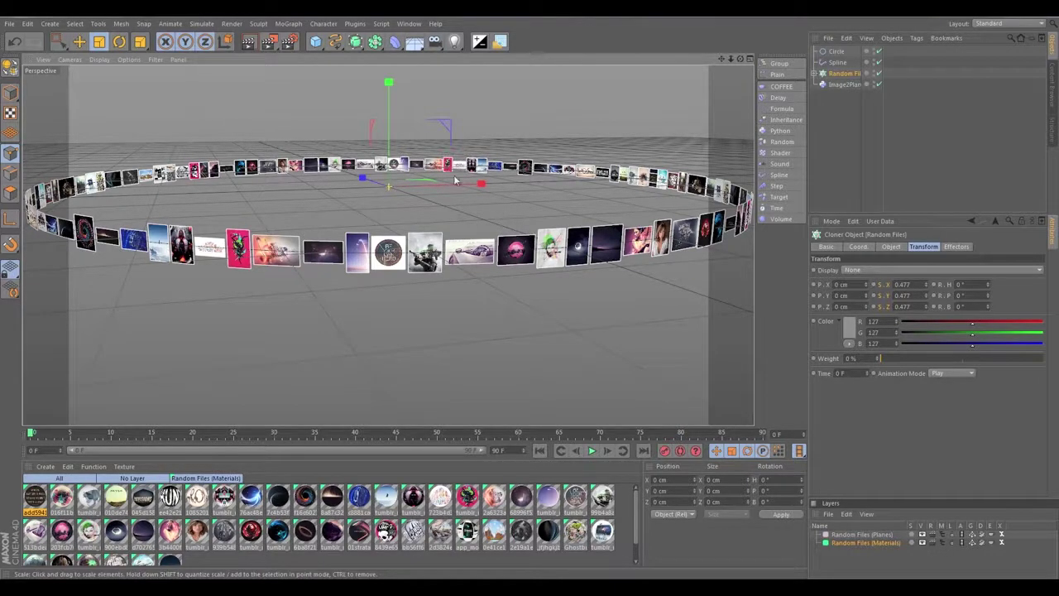
pyautogui.keyDown('alt'); pyautogui.moveTo(454, 179); pyautogui.dragTo(502, 189); pyautogui.keyUp('alt')
# Step: Group the circle, Spline effector, cloner and Image2Plane effector under a null, and duplicate that null
pyautogui.hotkey('ctrl', 'a')
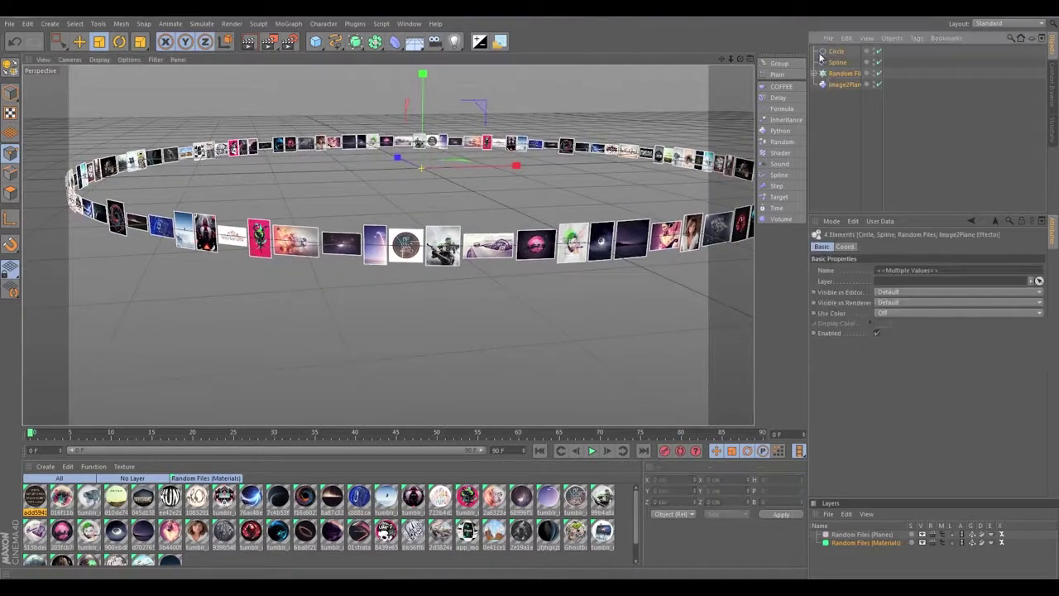
pyautogui.hotkey('alt', 'g')
pyautogui.click(815, 52)
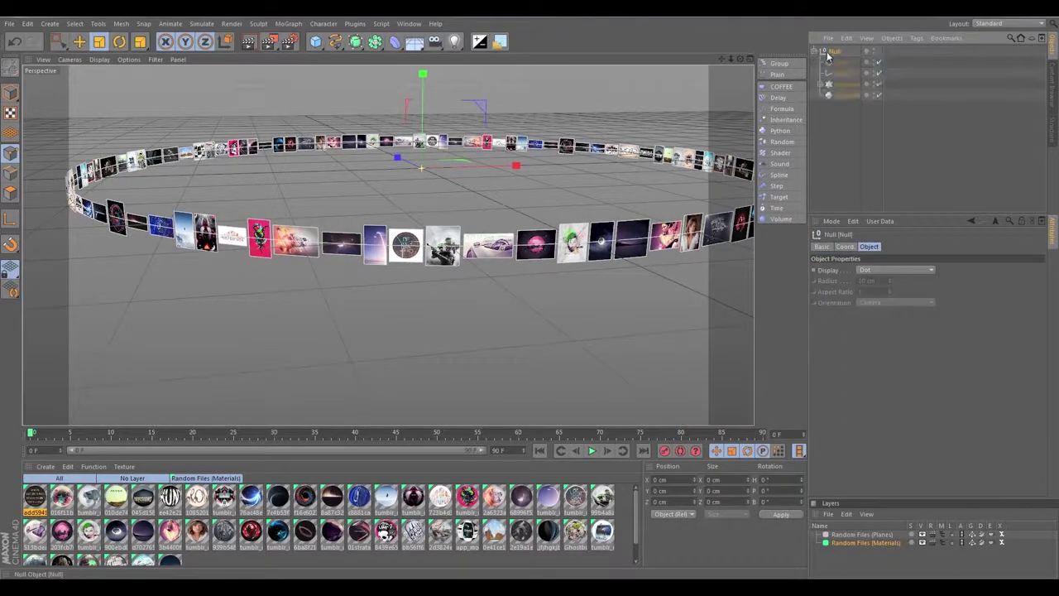
pyautogui.click(815, 52)
pyautogui.keyDown('ctrl'); pyautogui.moveTo(835, 58); pyautogui.dragTo(835, 59); pyautogui.keyUp('ctrl')
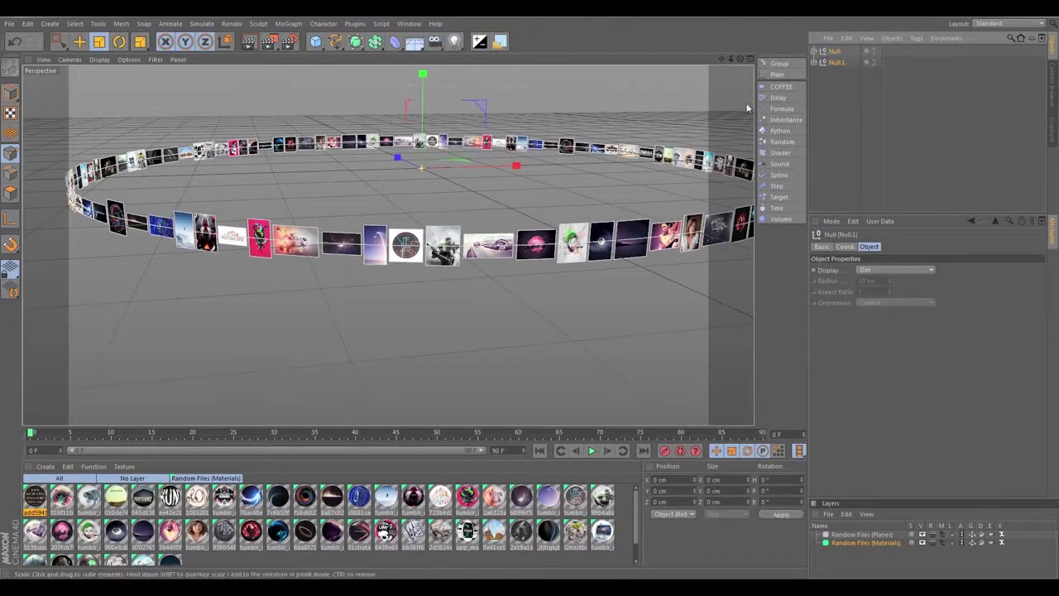
# Step: Scale down the circle inside the duplicated null and rotate it to tilt the second image ring
pyautogui.click(814, 62)
pyautogui.click(841, 74)
pyautogui.moveTo(600, 114); pyautogui.dragTo(475, 136)
pyautogui.press('r')
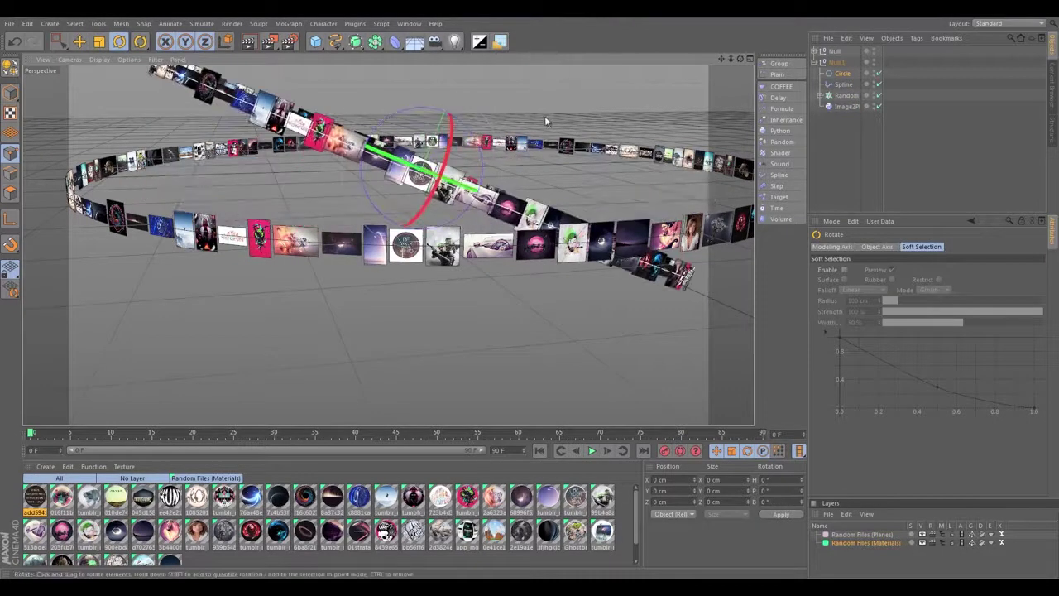
pyautogui.keyDown('alt'); pyautogui.moveTo(545, 121); pyautogui.dragTo(398, 120); pyautogui.keyUp('alt')
# Step: Duplicate the tilted ring's null and scale down the circle inside the new copy
pyautogui.click(814, 63)
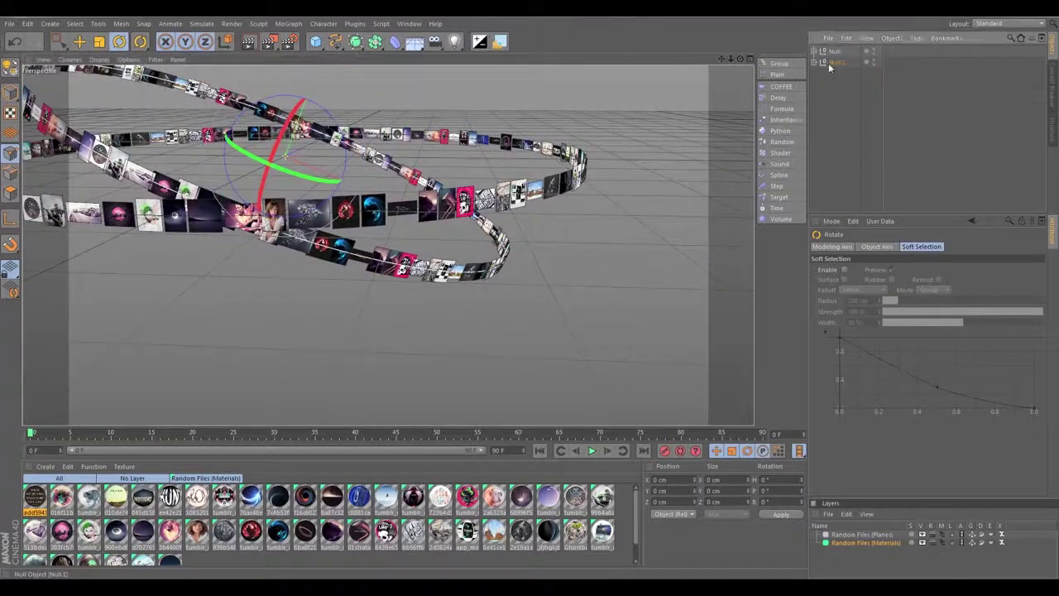
pyautogui.keyDown('ctrl'); pyautogui.moveTo(830, 63); pyautogui.dragTo(827, 74); pyautogui.keyUp('ctrl')
pyautogui.click(815, 72)
pyautogui.click(840, 87)
pyautogui.press('t')
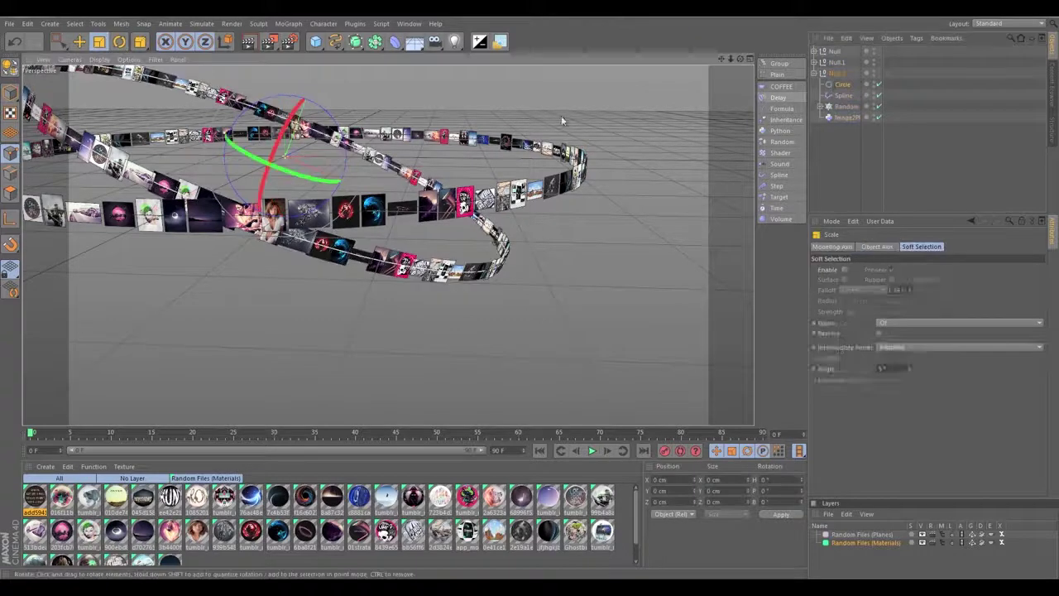
pyautogui.moveTo(563, 121); pyautogui.dragTo(496, 121)
# Step: Rotate the third ring's circle so its image ring tilts the opposite way and crosses the other two rings
pyautogui.press('r')
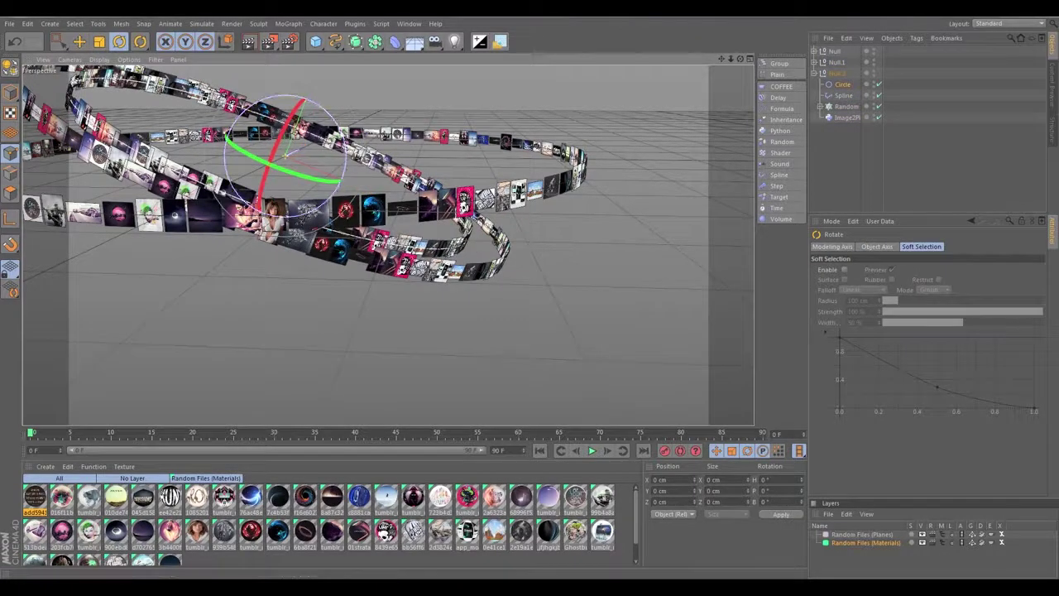
pyautogui.moveTo(339, 132); pyautogui.dragTo(315, 101)
pyautogui.keyDown('alt'); pyautogui.moveTo(331, 124); pyautogui.dragTo(468, 111, button='middle'); pyautogui.keyUp('alt')
pyautogui.keyDown('alt'); pyautogui.moveTo(397, 124); pyautogui.dragTo(473, 240); pyautogui.keyUp('alt')
pyautogui.click(842, 85)
pyautogui.press('r')
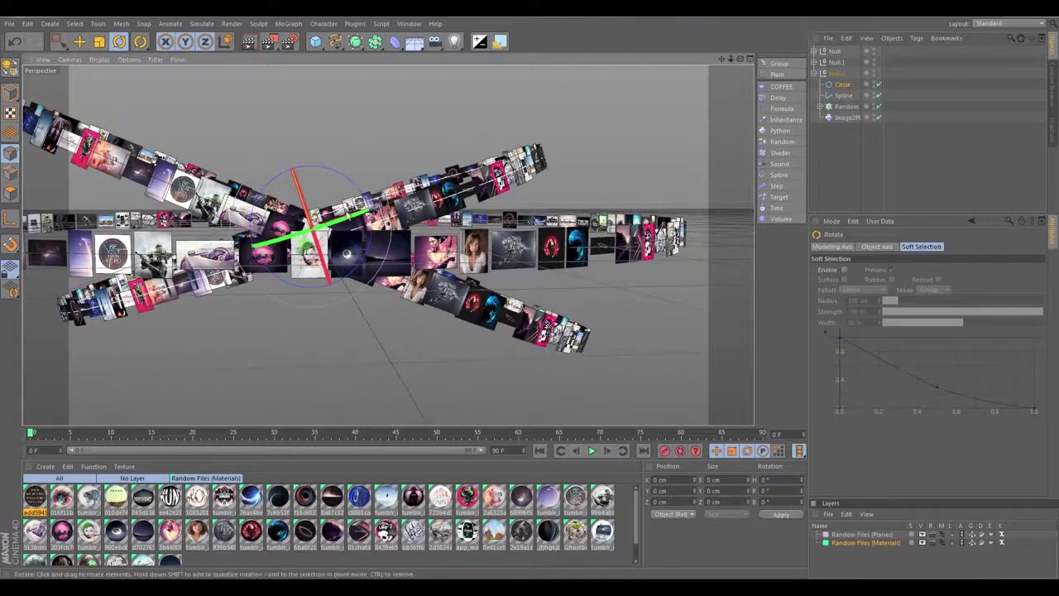
pyautogui.moveTo(347, 216); pyautogui.dragTo(256, 244)
pyautogui.keyDown('alt'); pyautogui.moveTo(391, 188); pyautogui.dragTo(362, 180, button='middle'); pyautogui.keyUp('alt')
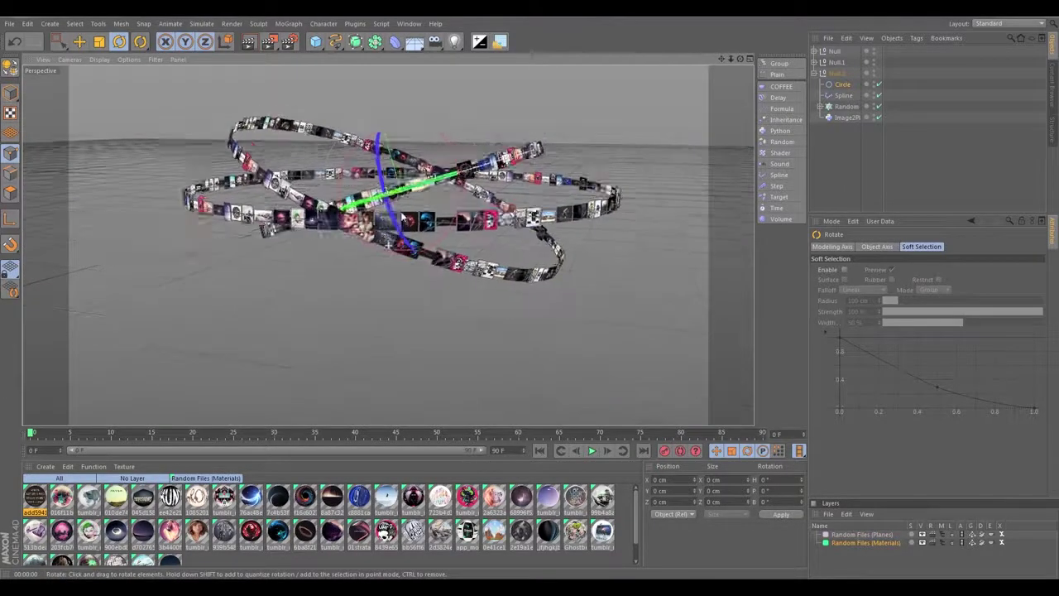
pyautogui.keyDown('alt'); pyautogui.moveTo(404, 217); pyautogui.dragTo(454, 149); pyautogui.keyUp('alt')
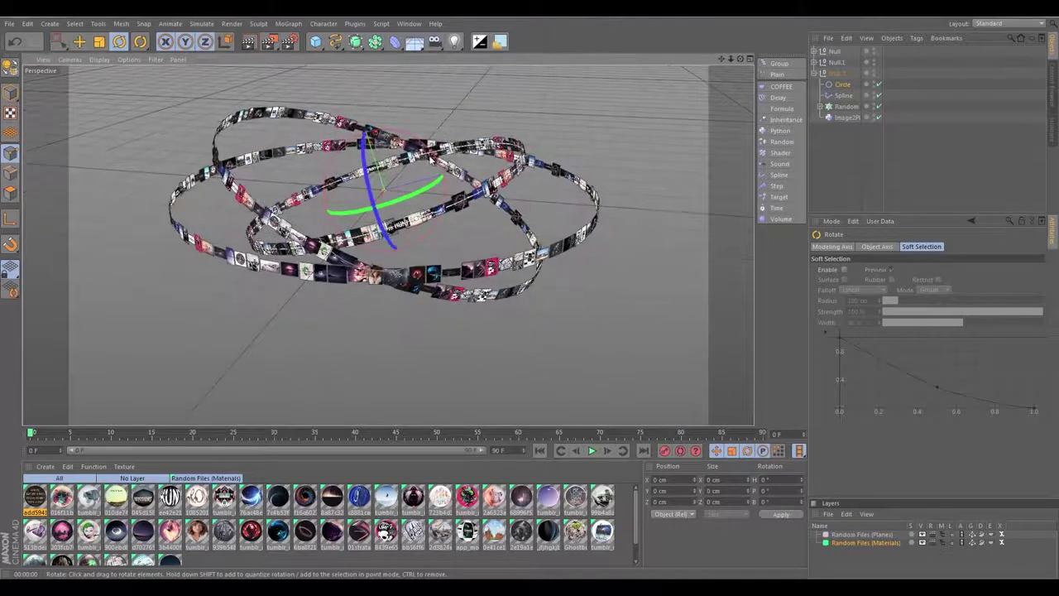
pyautogui.keyDown('alt'); pyautogui.moveTo(429, 161); pyautogui.dragTo(417, 189, button='middle'); pyautogui.keyUp('alt')
pyautogui.keyDown('alt'); pyautogui.moveTo(404, 190); pyautogui.dragTo(444, 184, button='right'); pyautogui.keyUp('alt')
pyautogui.keyDown('alt'); pyautogui.moveTo(444, 184); pyautogui.dragTo(475, 153, button='middle'); pyautogui.keyUp('alt')
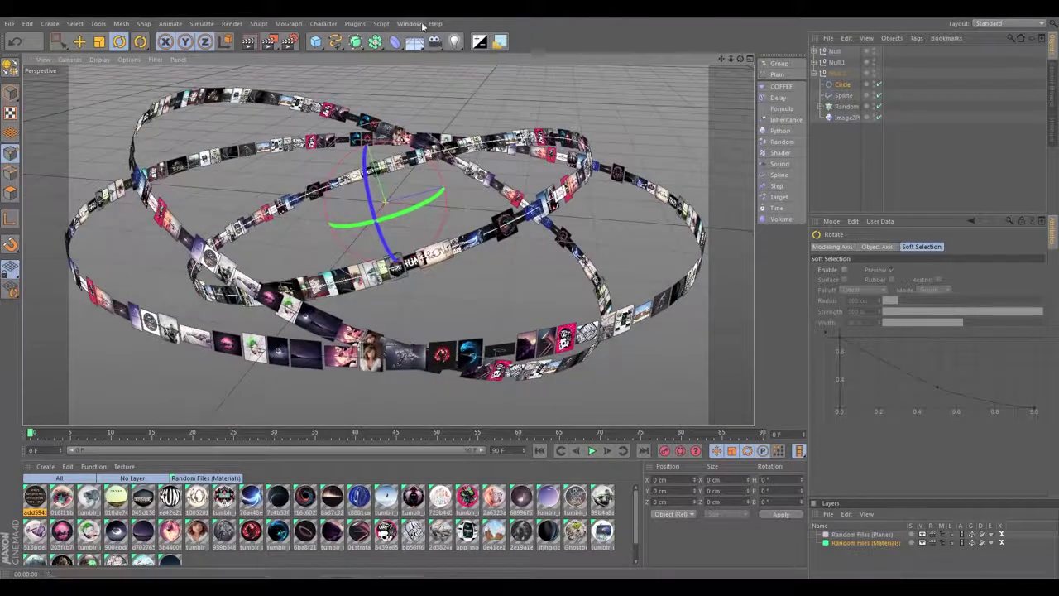
# Step: Switch to the open project TestV11.c4d containing the images wrapped along a wavy spline
pyautogui.click(418, 24)
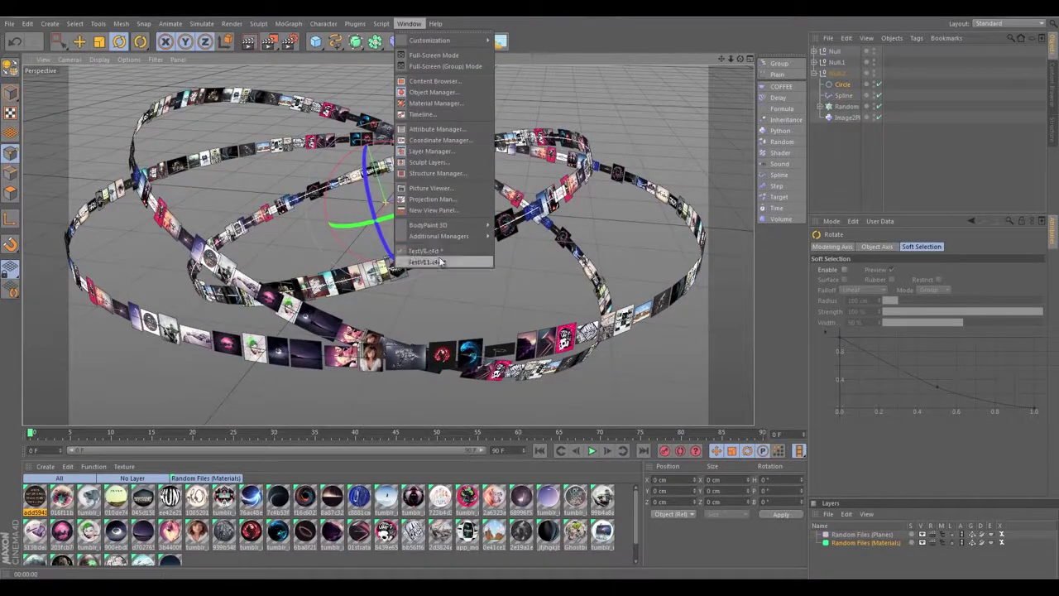
pyautogui.click(424, 262)
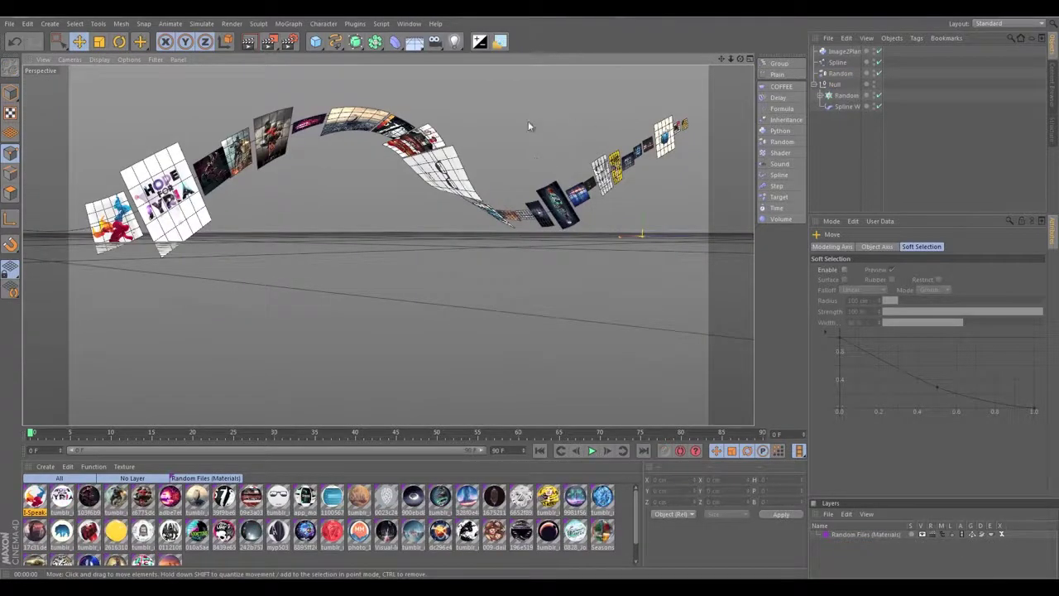
pyautogui.keyDown('alt'); pyautogui.moveTo(384, 172); pyautogui.dragTo(361, 170); pyautogui.keyUp('alt')
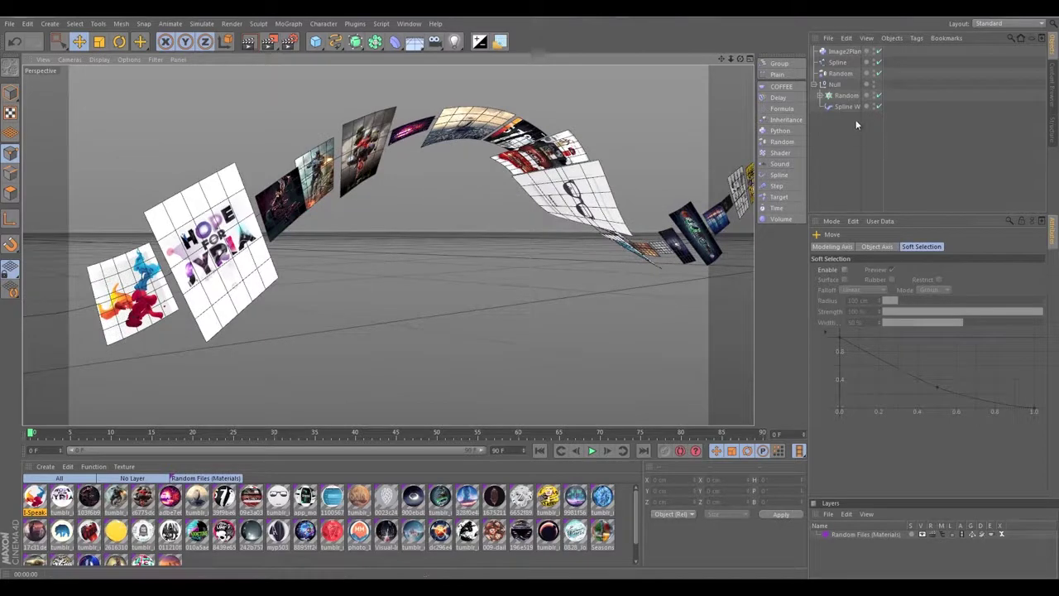
# Step: Review the Image2Plane plane and parenting options, including No Grid, close the dialog, and inspect the plane subdivisions along the wave
pyautogui.click(500, 47)
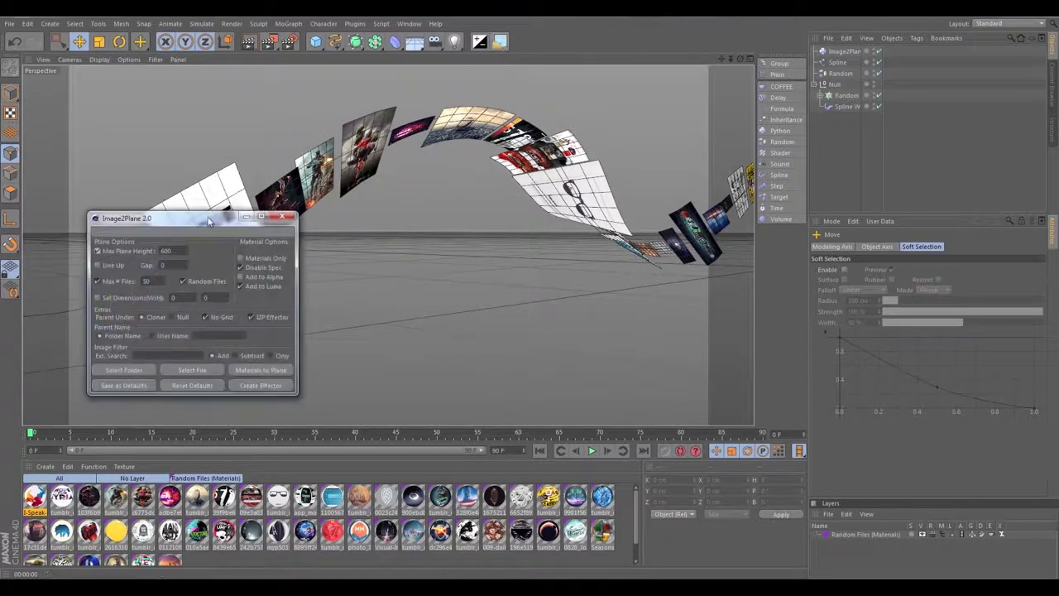
pyautogui.moveTo(207, 215); pyautogui.dragTo(198, 85)
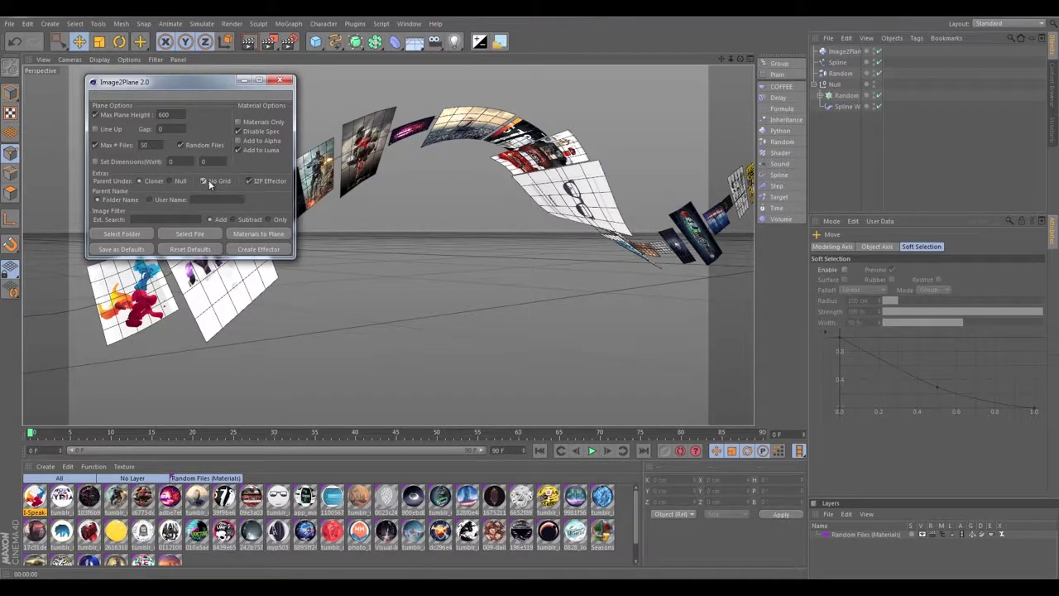
pyautogui.click(282, 81)
pyautogui.keyDown('alt'); pyautogui.moveTo(225, 247); pyautogui.dragTo(388, 204); pyautogui.keyUp('alt')
pyautogui.keyDown('alt'); pyautogui.moveTo(302, 186); pyautogui.dragTo(380, 166, button='right'); pyautogui.keyUp('alt')
pyautogui.keyDown('alt'); pyautogui.moveTo(380, 165); pyautogui.dragTo(421, 145); pyautogui.keyUp('alt')
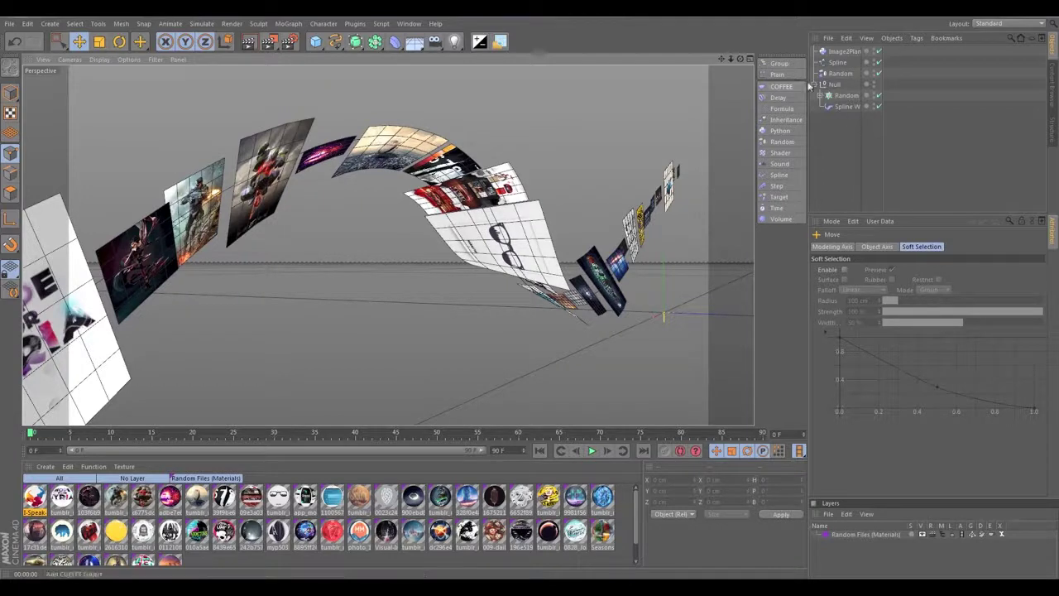
# Step: Examine the settings of the Spline Wrap, the Image2Plane effector and the Random effector, plus the cloner's effector list
pyautogui.click(842, 108)
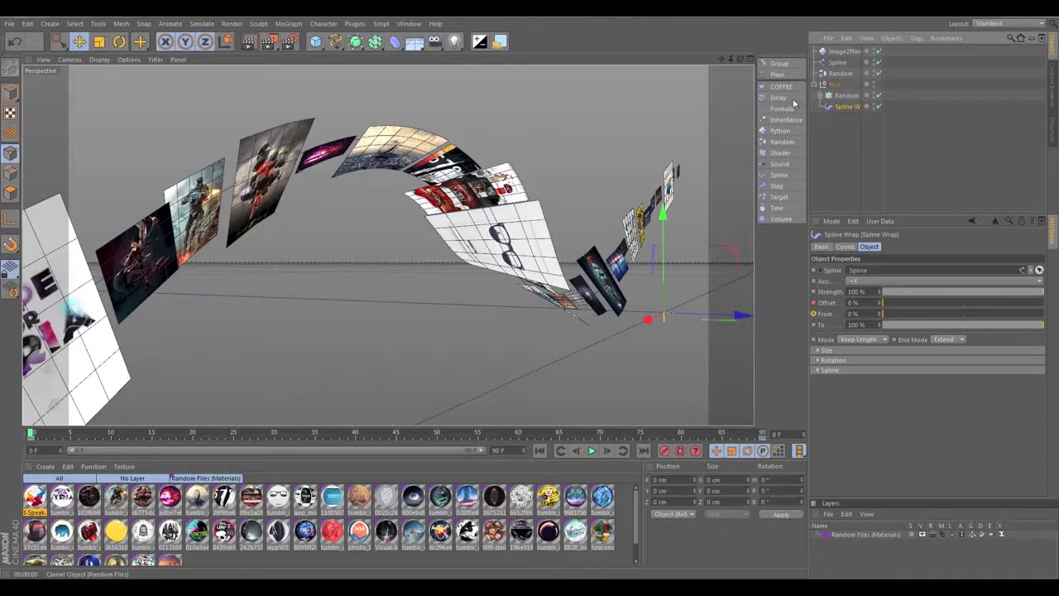
pyautogui.keyDown('alt'); pyautogui.moveTo(383, 251); pyautogui.dragTo(508, 147); pyautogui.keyUp('alt')
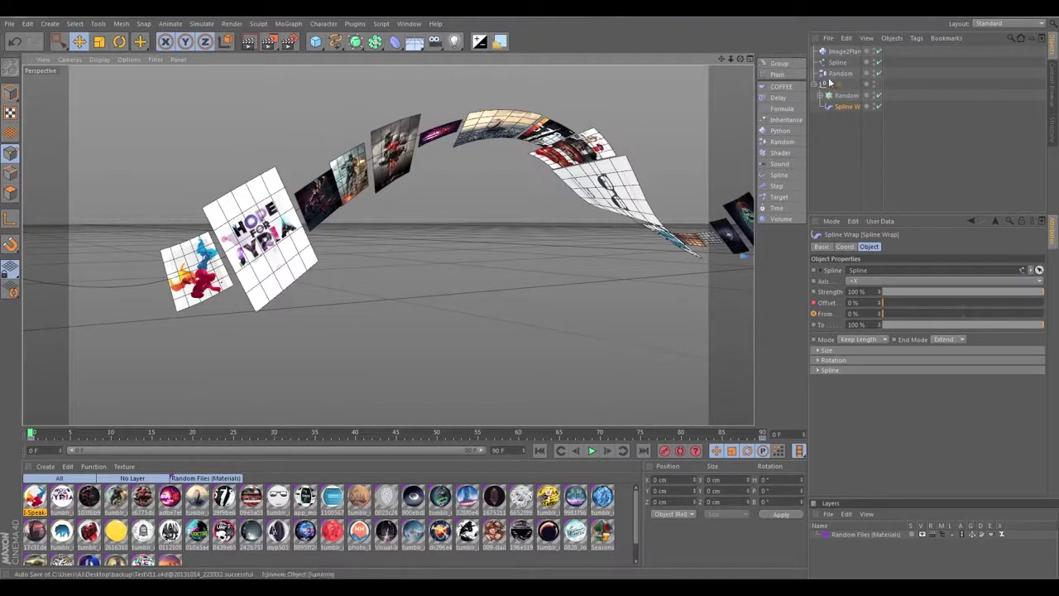
pyautogui.click(843, 53)
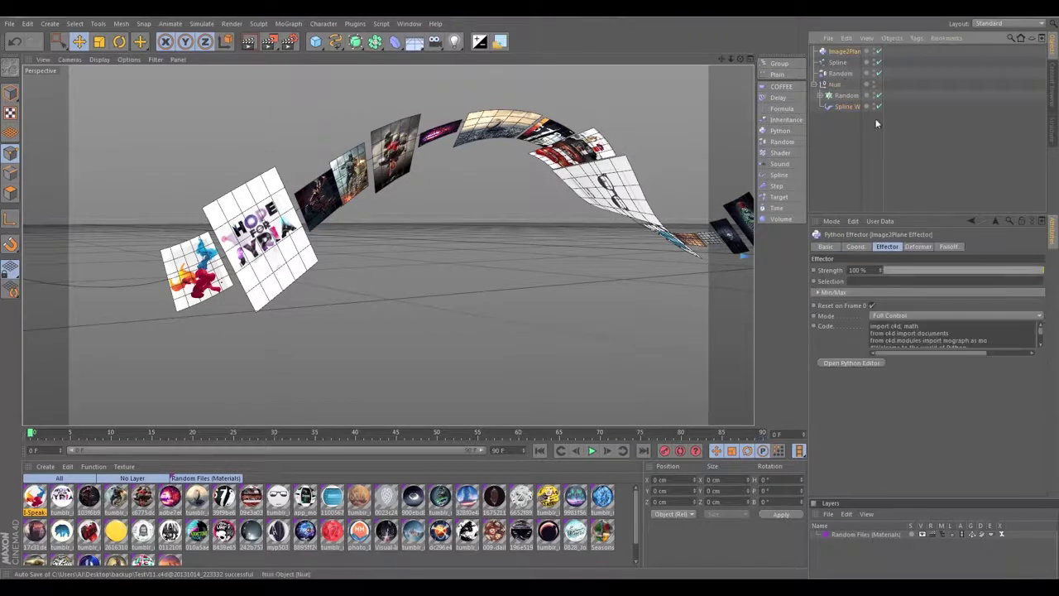
pyautogui.click(838, 74)
pyautogui.click(957, 246)
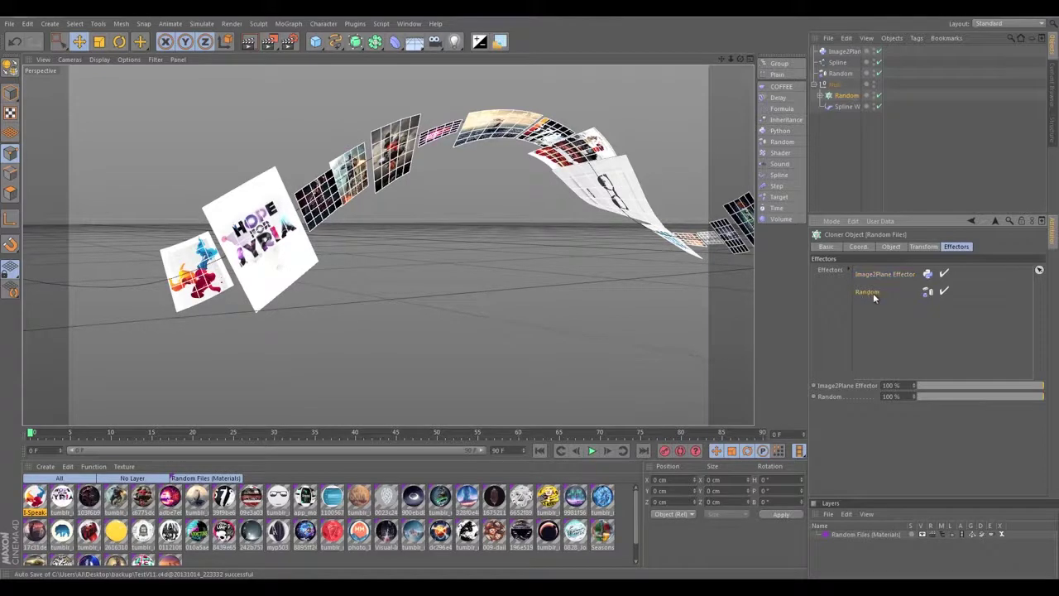
# Step: Disable the Random effector and also switch it off in the Random Files cloner's effector list
pyautogui.click(878, 72)
pyautogui.click(878, 73)
pyautogui.click(879, 73)
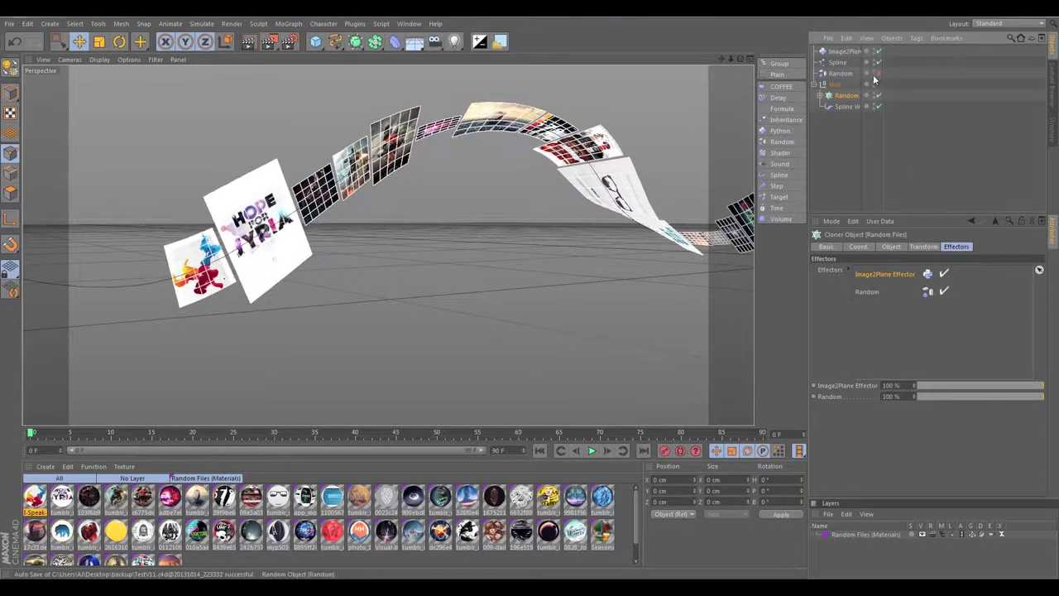
pyautogui.click(946, 292)
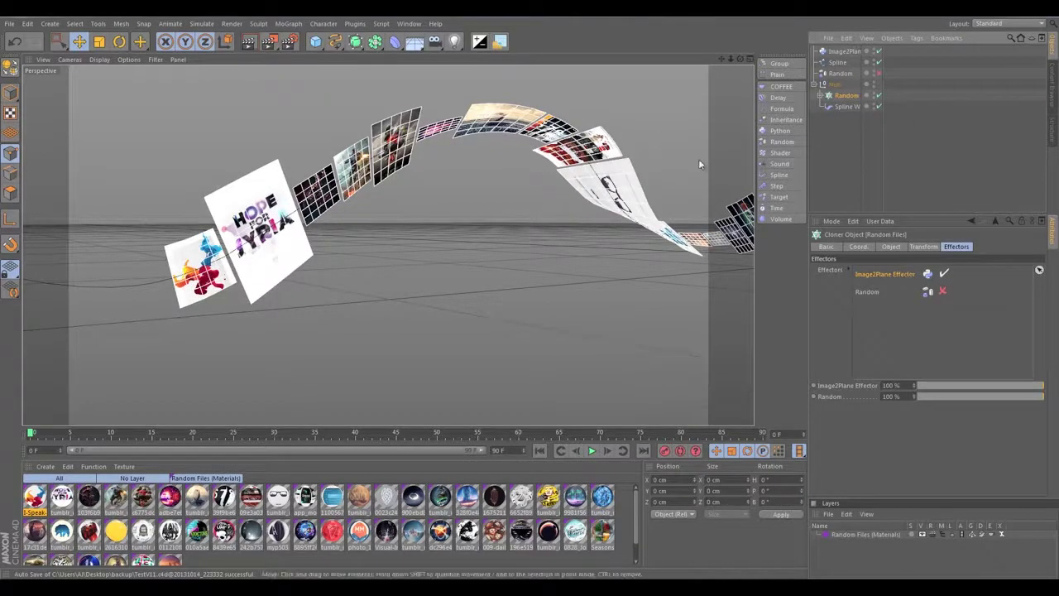
# Step: Examine how the null groups the cloner with the Spline Wrap, and review the Spline Wrap's properties along the image wave
pyautogui.click(821, 96)
pyautogui.click(822, 96)
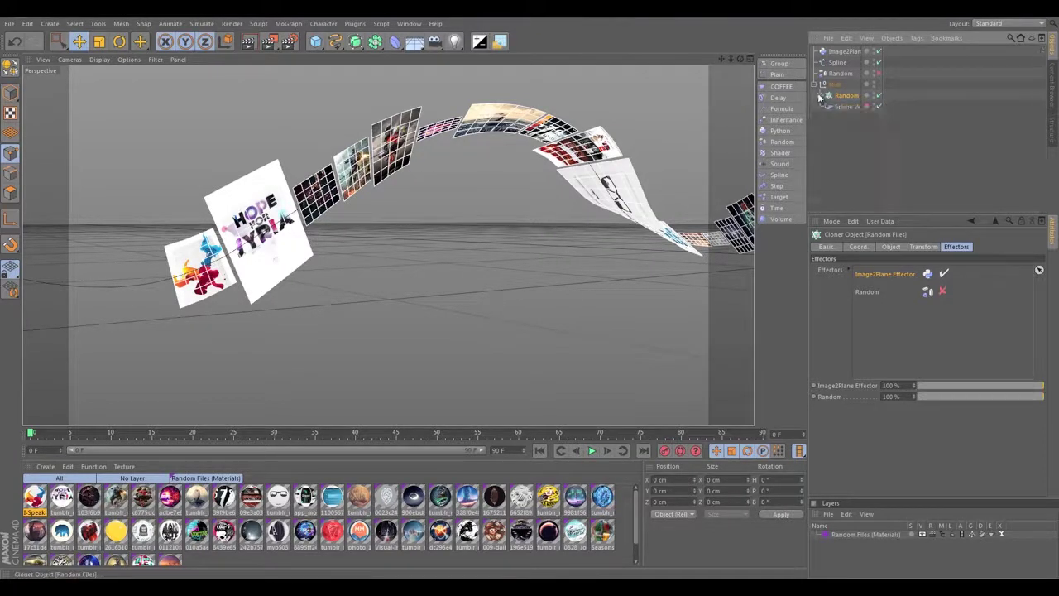
pyautogui.click(833, 86)
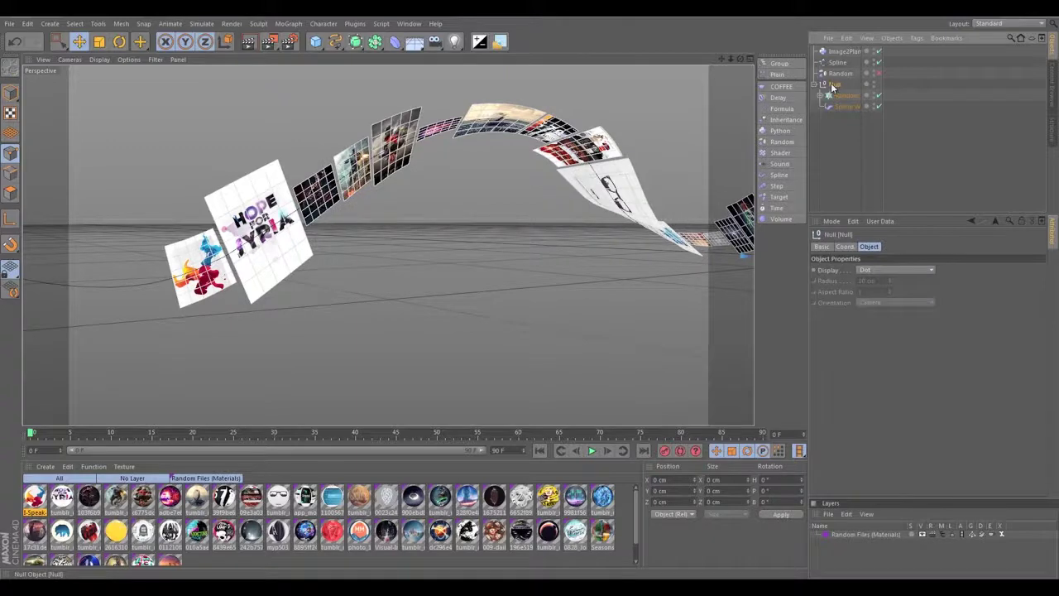
pyautogui.click(843, 105)
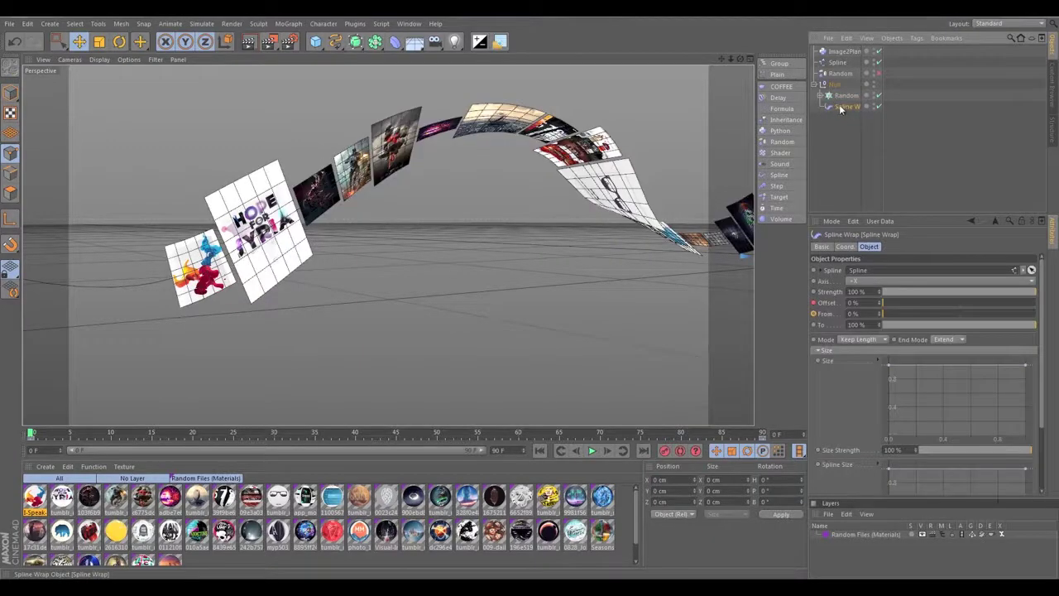
pyautogui.keyDown('alt'); pyautogui.moveTo(519, 170); pyautogui.dragTo(391, 183, button='middle'); pyautogui.keyUp('alt')
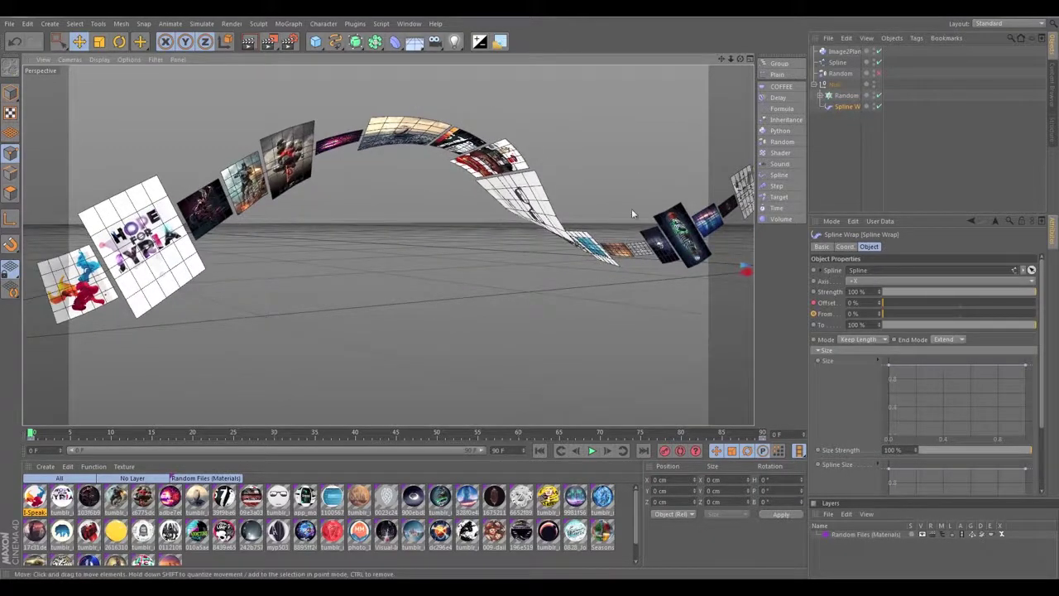
pyautogui.keyDown('alt'); pyautogui.moveTo(593, 193); pyautogui.dragTo(439, 182, button='middle'); pyautogui.keyUp('alt')
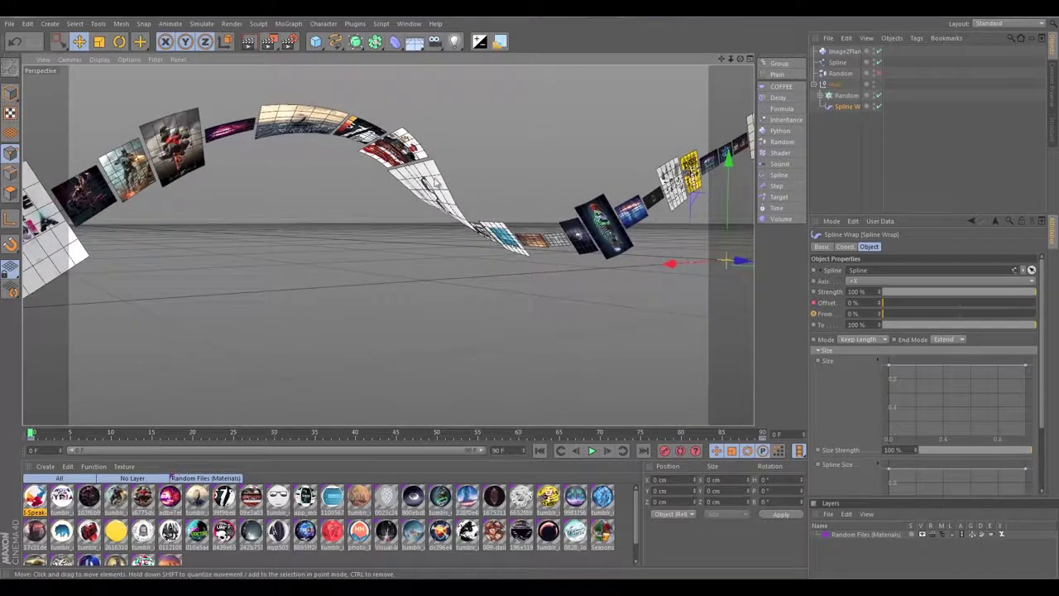
# Step: Play the Spline Wrap offset animation and re-enable the Random effector, including in the Random Files cloner's effector list
pyautogui.click(593, 451)
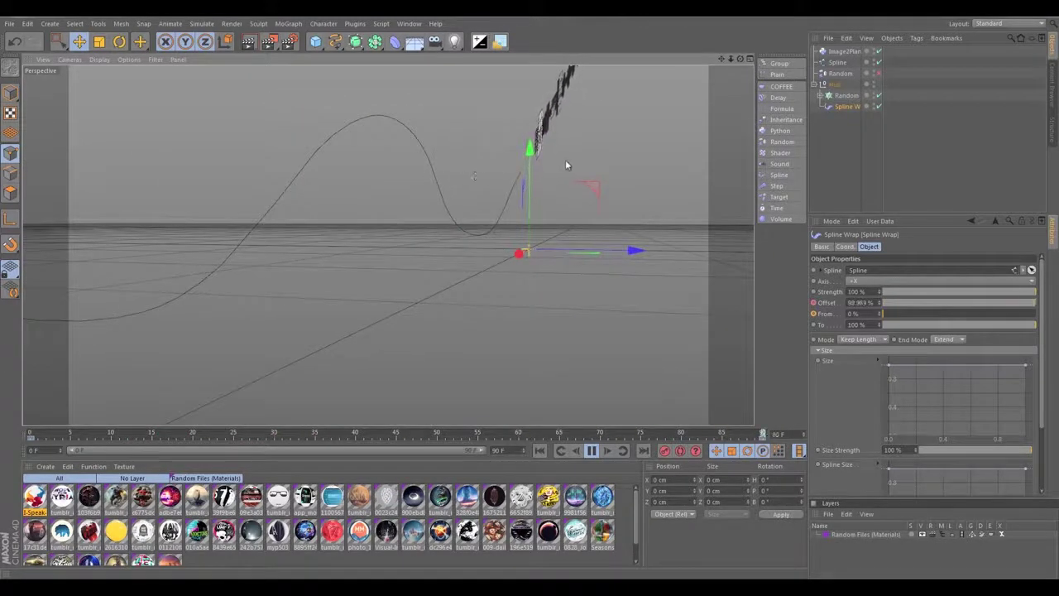
pyautogui.keyDown('alt'); pyautogui.moveTo(566, 162); pyautogui.dragTo(500, 200); pyautogui.keyUp('alt')
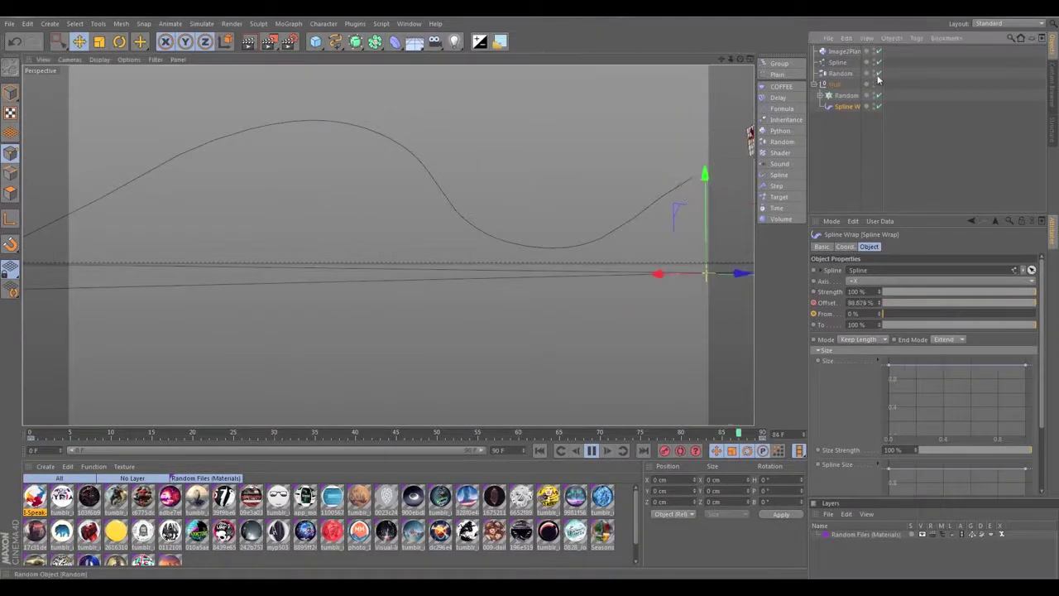
pyautogui.click(846, 95)
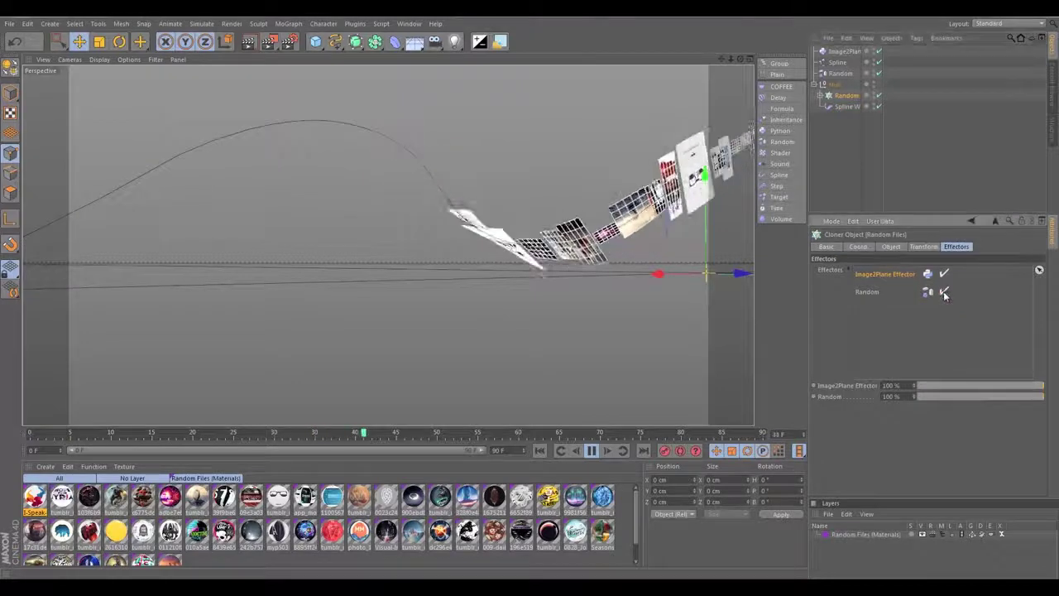
# Step: Increase the Random effector's position offsets to P.X 1671 cm, P.Y 1351 cm and P.Z 2866 cm
pyautogui.click(840, 73)
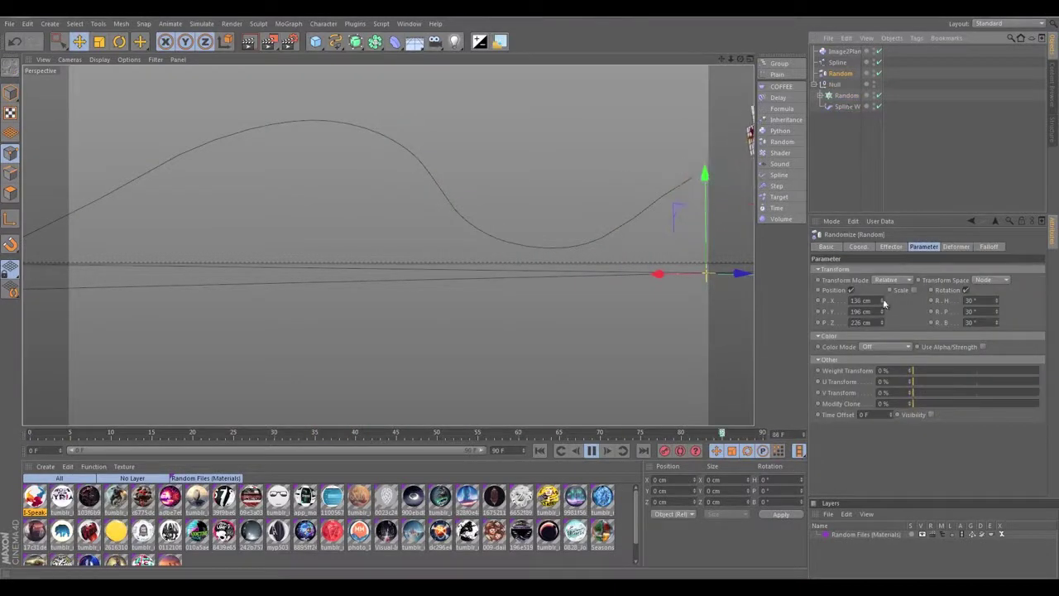
pyautogui.moveTo(883, 305); pyautogui.dragTo(859, 166)
pyautogui.moveTo(881, 300); pyautogui.dragTo(881, 135)
pyautogui.moveTo(882, 323); pyautogui.dragTo(883, 185)
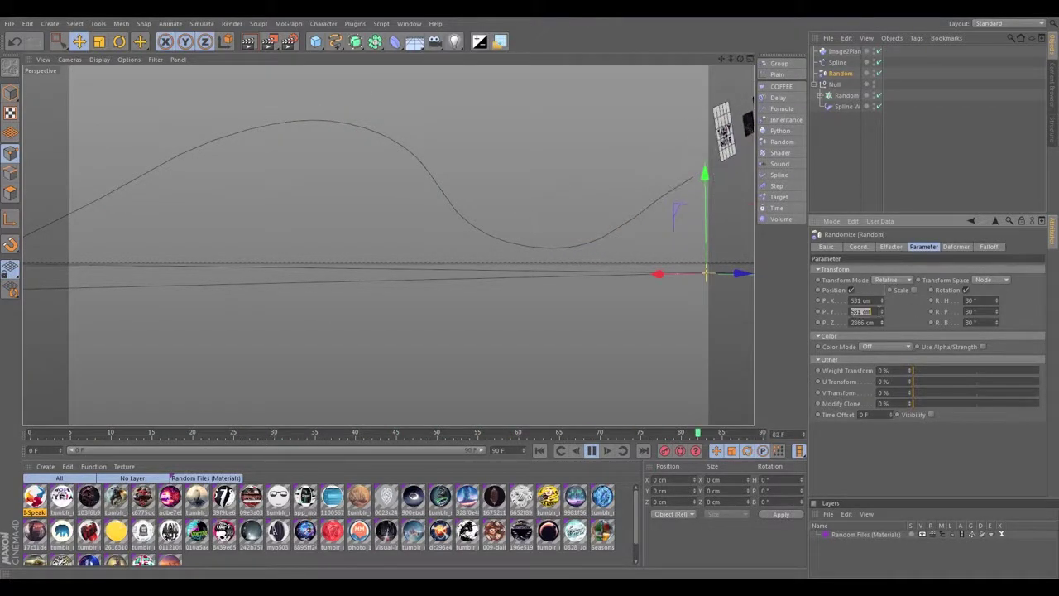
pyautogui.moveTo(882, 311); pyautogui.dragTo(882, 256)
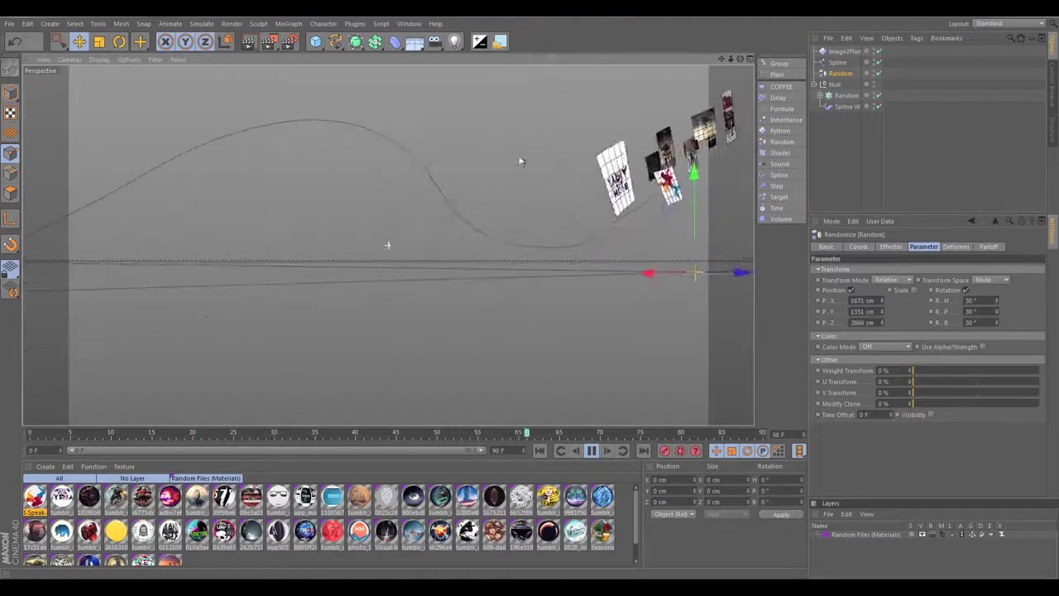
pyautogui.keyDown('alt'); pyautogui.moveTo(521, 161); pyautogui.dragTo(279, 68); pyautogui.keyUp('alt')
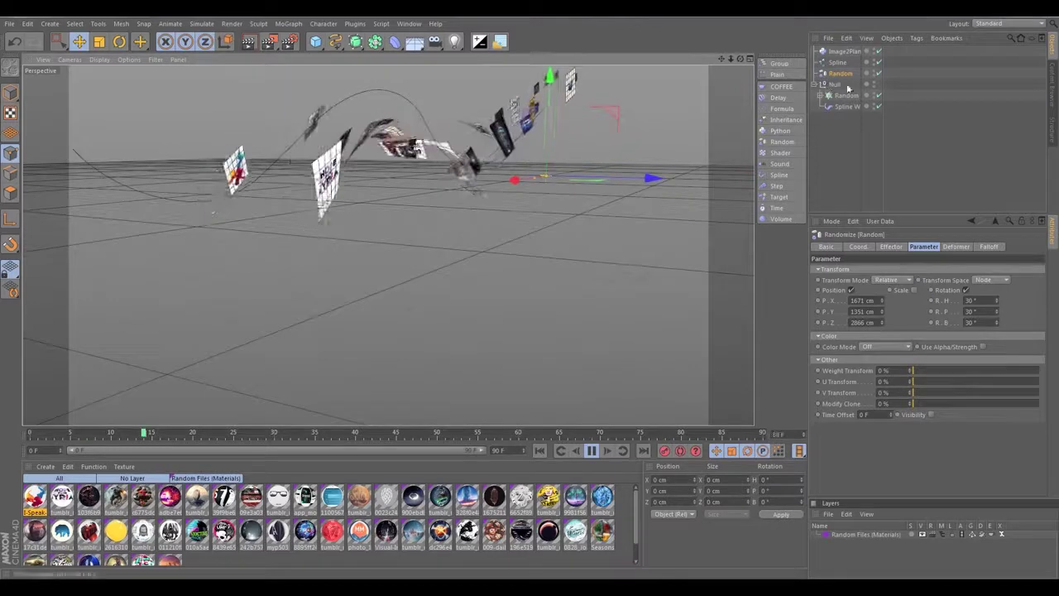
# Step: Select points in the middle of the wave spline and pull them down to reshape the path the images follow
pyautogui.click(837, 62)
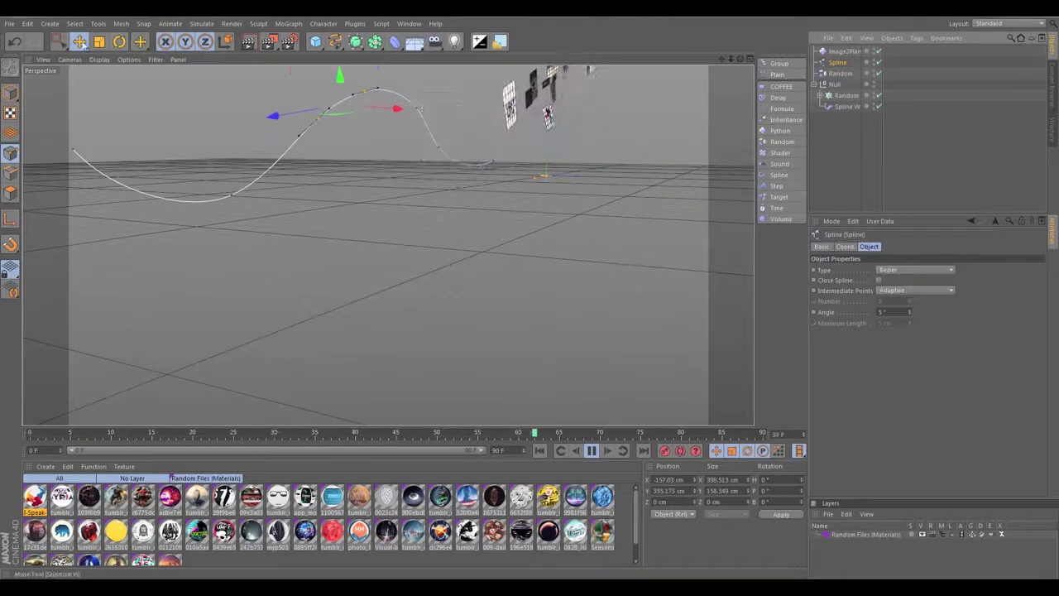
pyautogui.click(59, 41)
pyautogui.moveTo(340, 90); pyautogui.dragTo(444, 278)
pyautogui.keyDown('alt'); pyautogui.moveTo(378, 123); pyautogui.dragTo(204, 124); pyautogui.keyUp('alt')
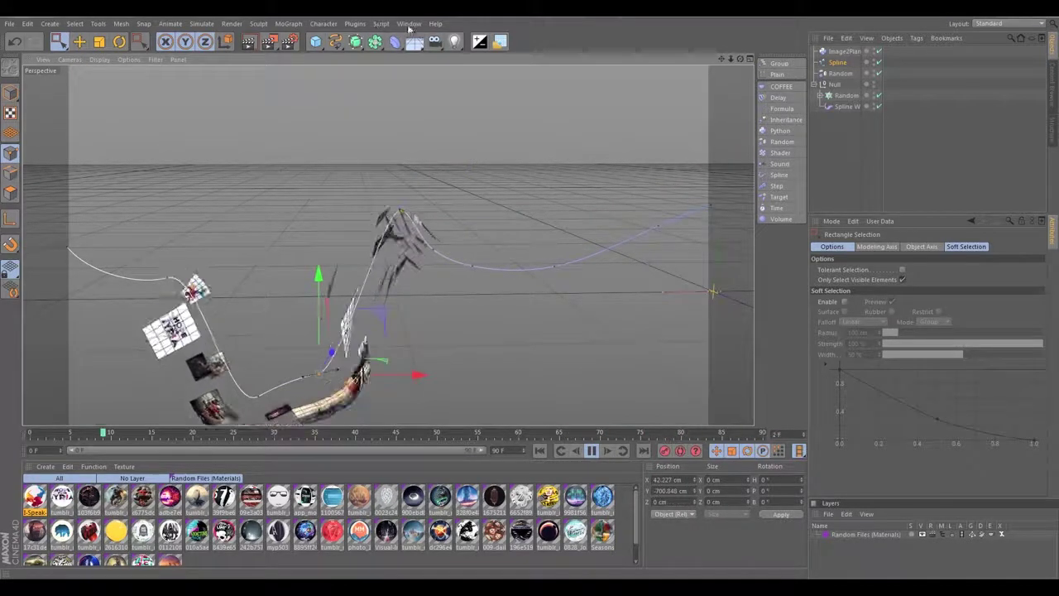
# Step: Start an empty scene and import 5secVthree0000.tga from the Image Seq folder as a single plane with Image2Plane
pyautogui.click(10, 23)
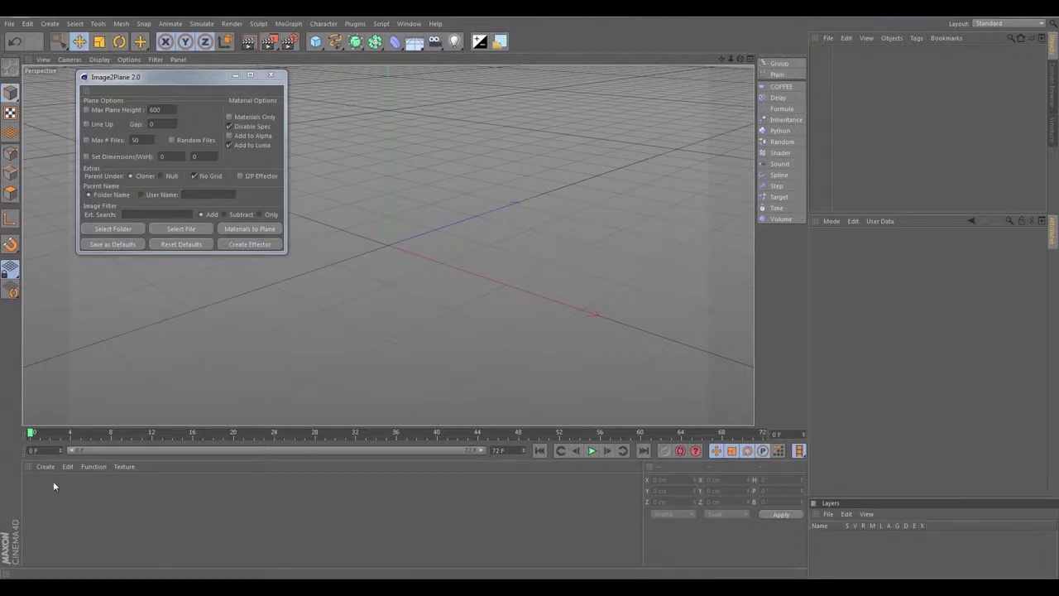
pyautogui.click(178, 230)
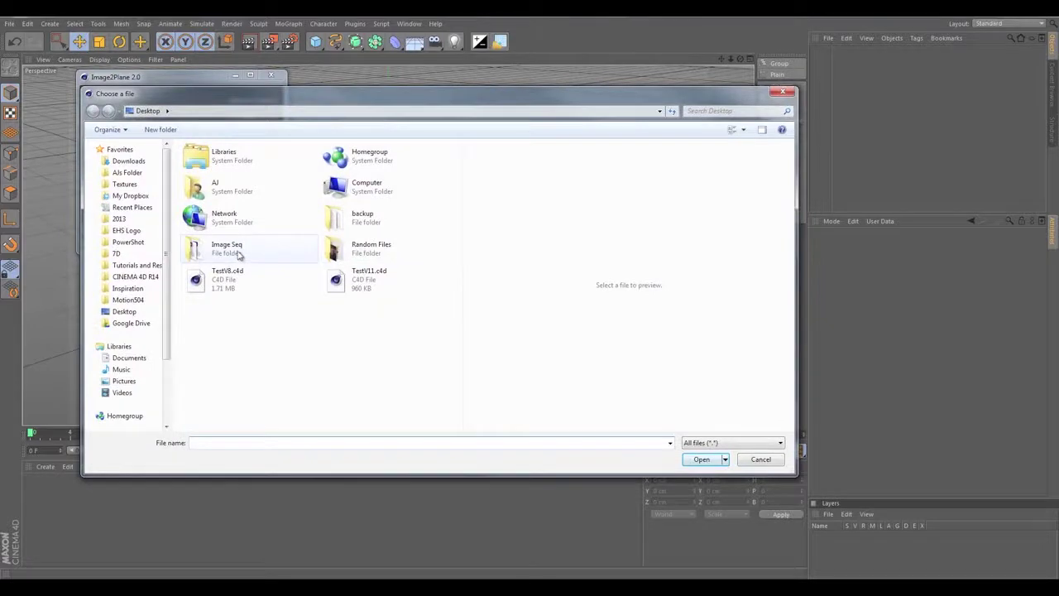
pyautogui.doubleClick(237, 252)
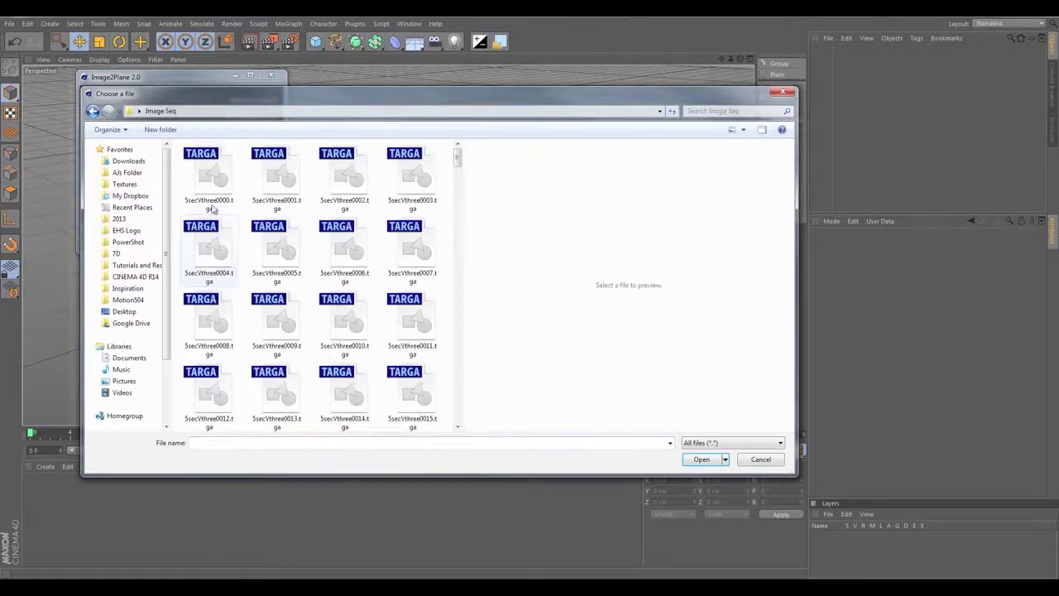
pyautogui.doubleClick(212, 199)
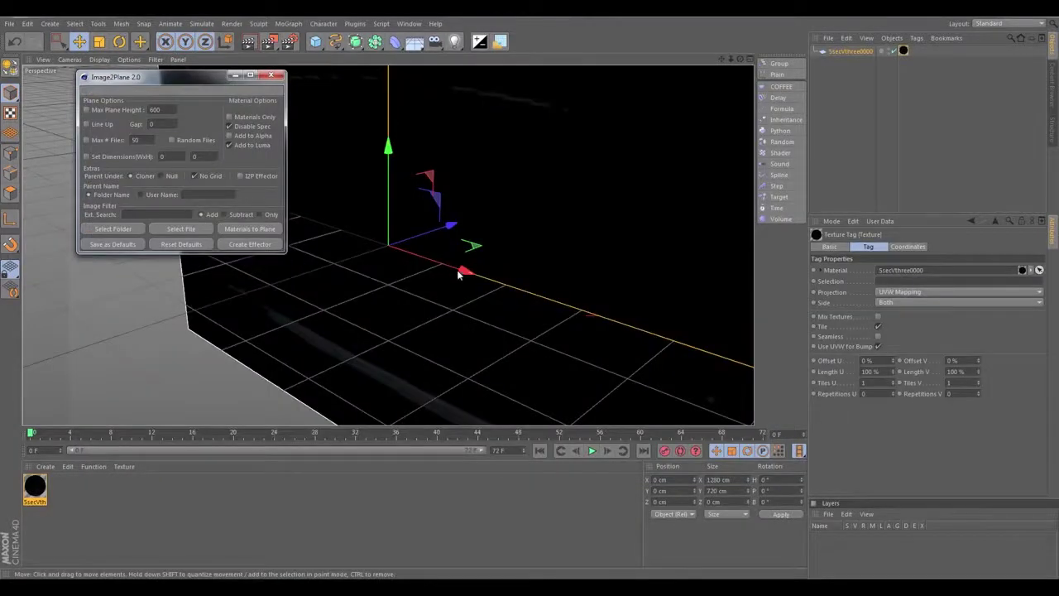
pyautogui.keyDown('alt'); pyautogui.moveTo(458, 274); pyautogui.dragTo(382, 264, button='right'); pyautogui.keyUp('alt')
pyautogui.keyDown('alt'); pyautogui.moveTo(437, 258); pyautogui.dragTo(196, 241); pyautogui.keyUp('alt')
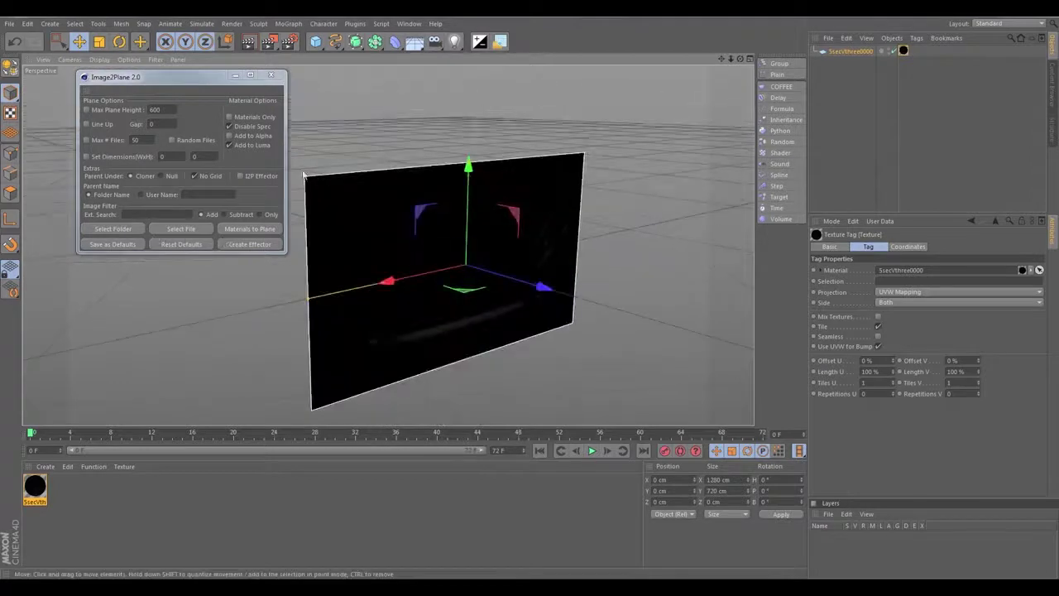
pyautogui.keyDown('alt'); pyautogui.moveTo(541, 227); pyautogui.dragTo(257, 204); pyautogui.keyUp('alt')
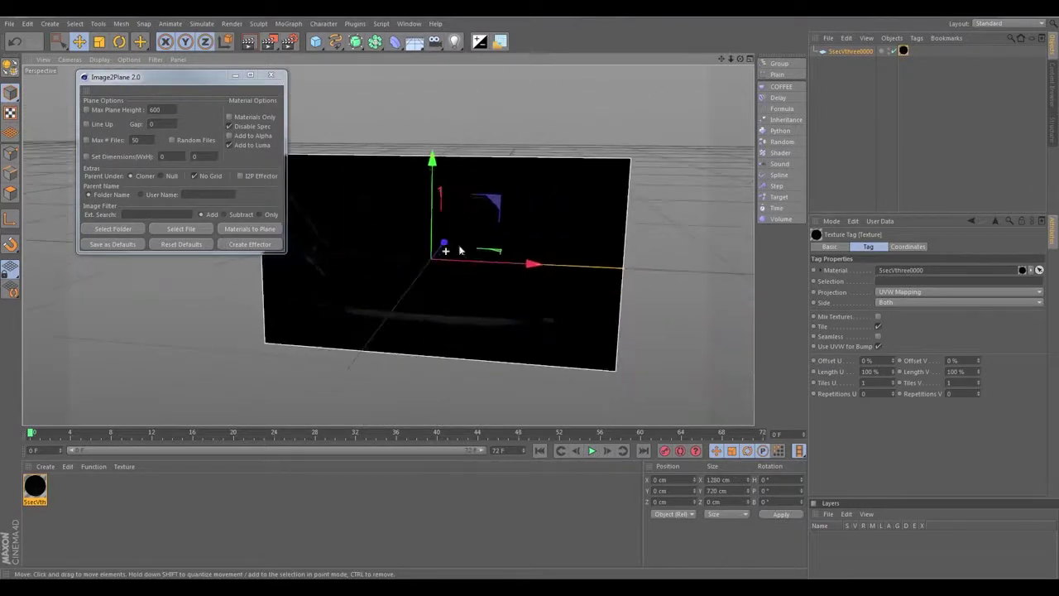
# Step: Calculate the animation frame range of the image shader in the imported plane's material, and close the Material Editor
pyautogui.doubleClick(35, 487)
pyautogui.click(402, 174)
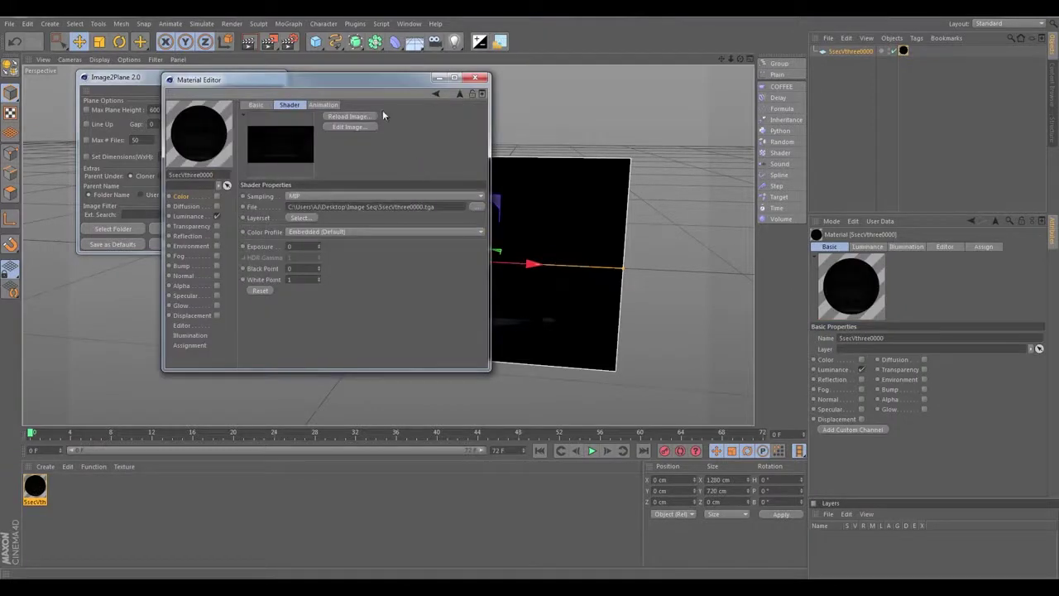
pyautogui.click(324, 105)
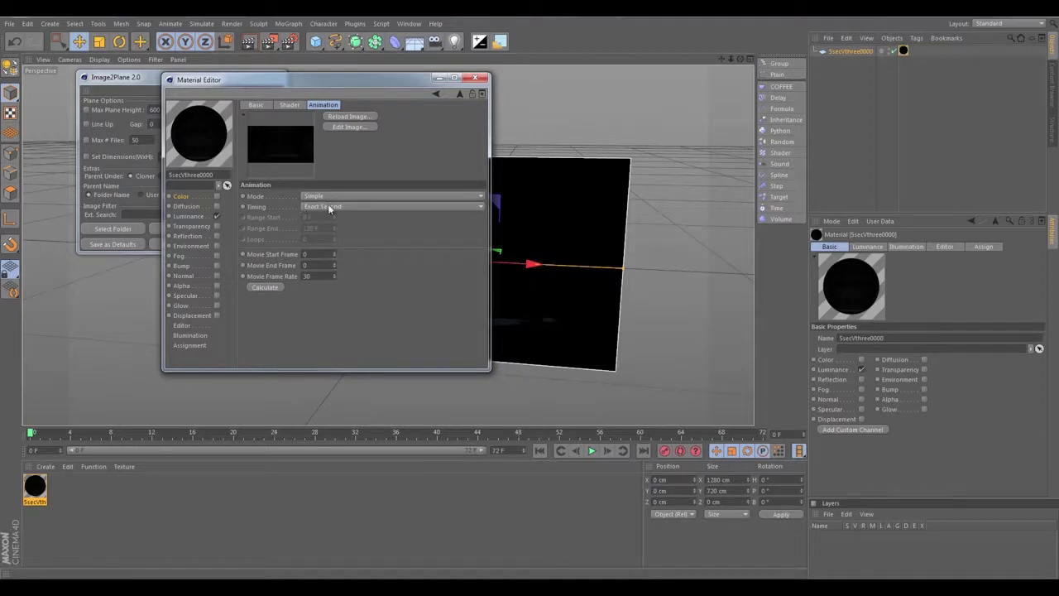
pyautogui.click(268, 290)
pyautogui.click(476, 78)
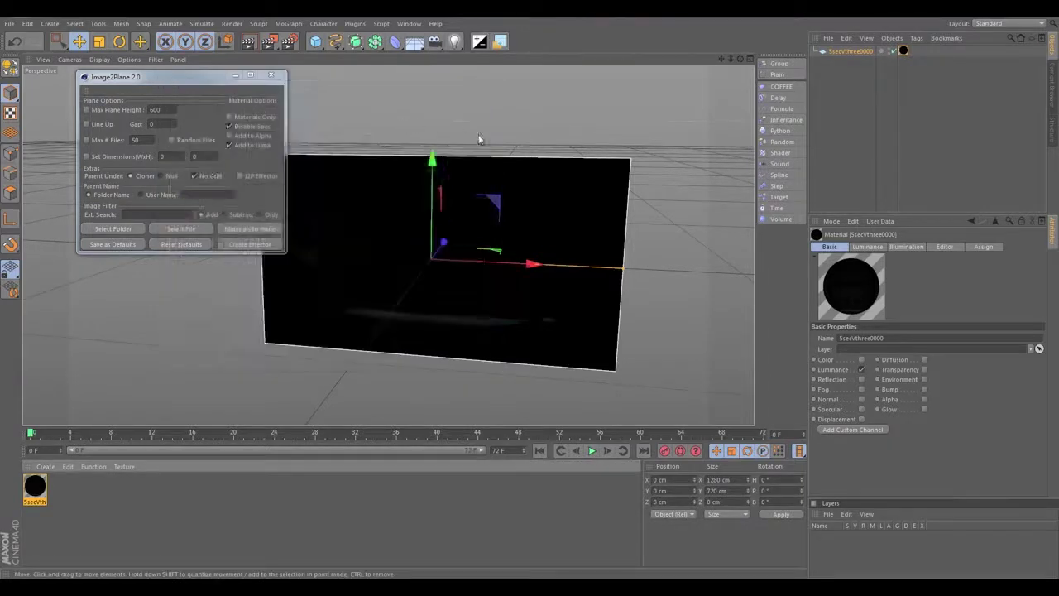
# Step: Delete the imported plane and its material
pyautogui.press('Delete')
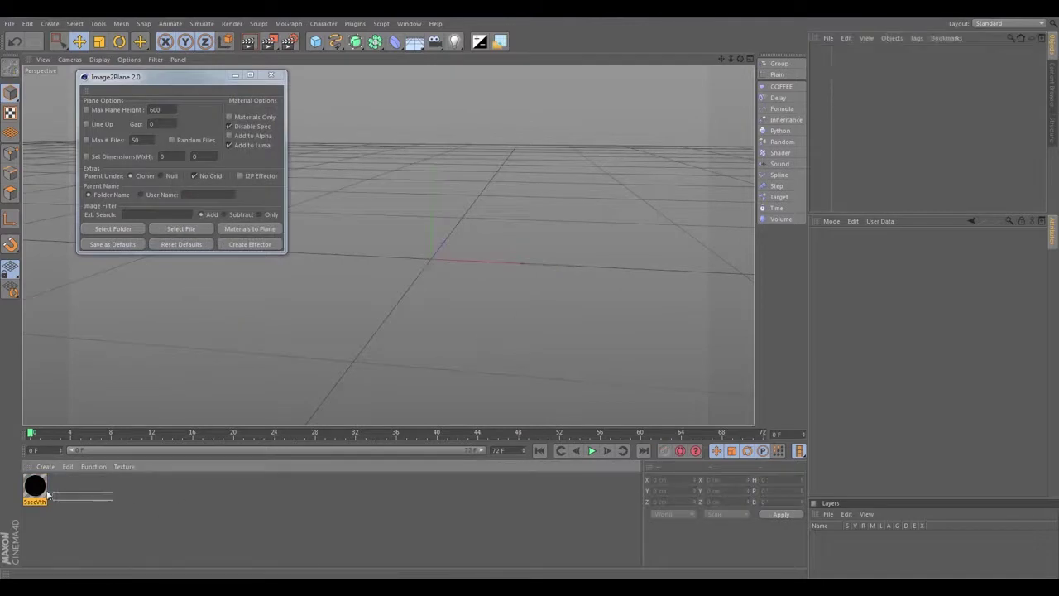
pyautogui.press('Delete')
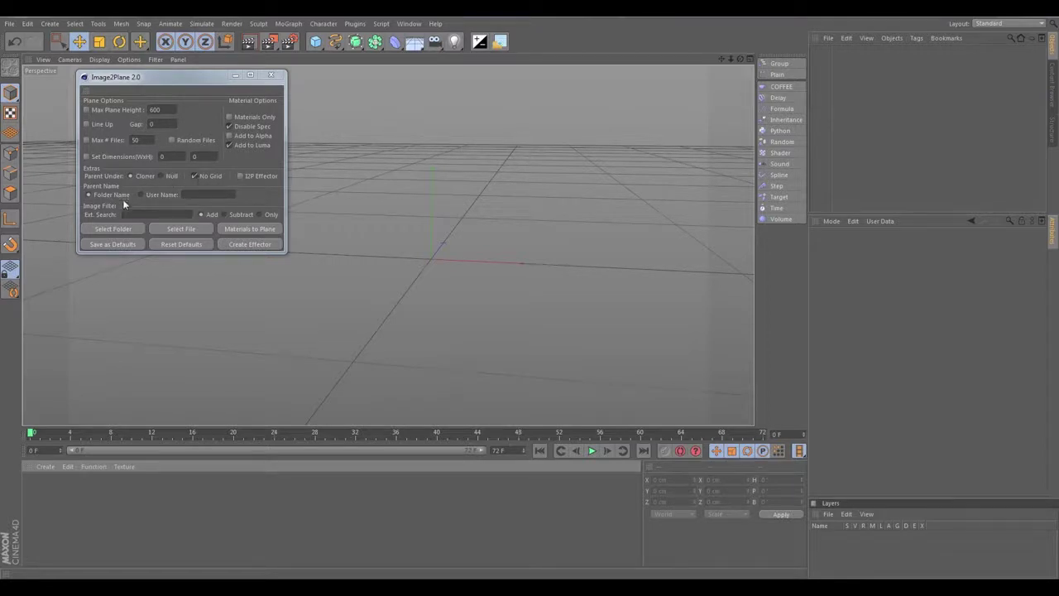
# Step: Import the whole Image Seq folder with Image2Plane as planes under a cloner
pyautogui.click(113, 229)
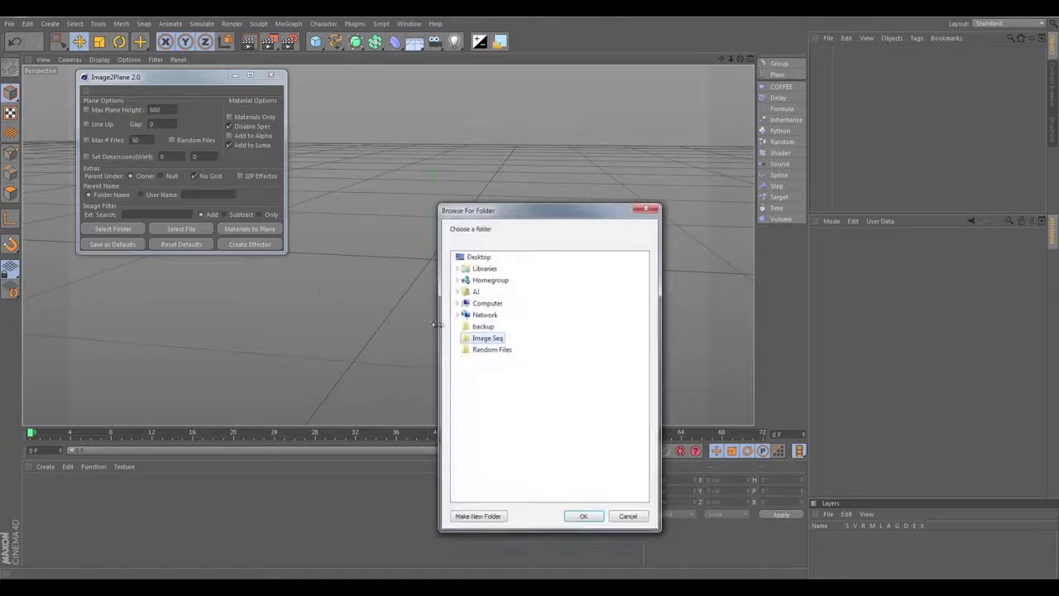
pyautogui.click(493, 339)
pyautogui.click(584, 515)
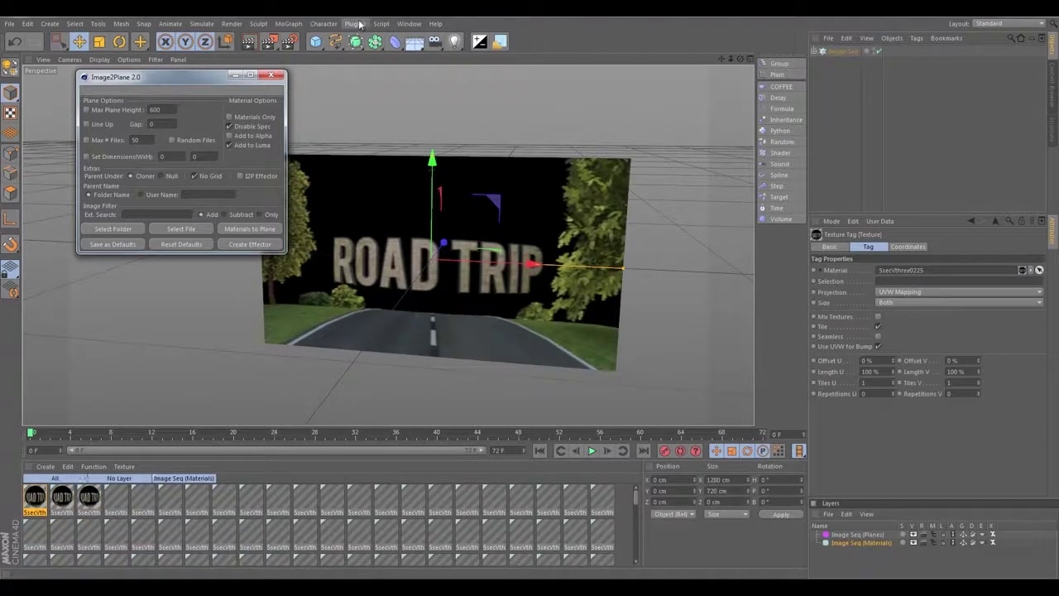
# Step: Check the Image Seq folder's load time in the console, then close the console and the Image2Plane window
pyautogui.click(380, 24)
pyautogui.click(391, 57)
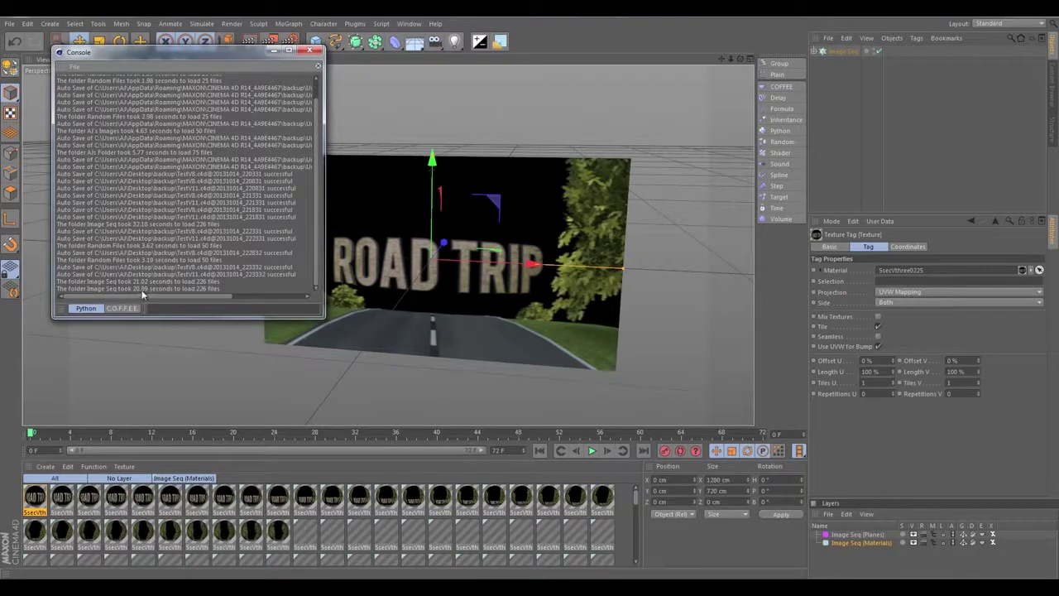
pyautogui.click(309, 51)
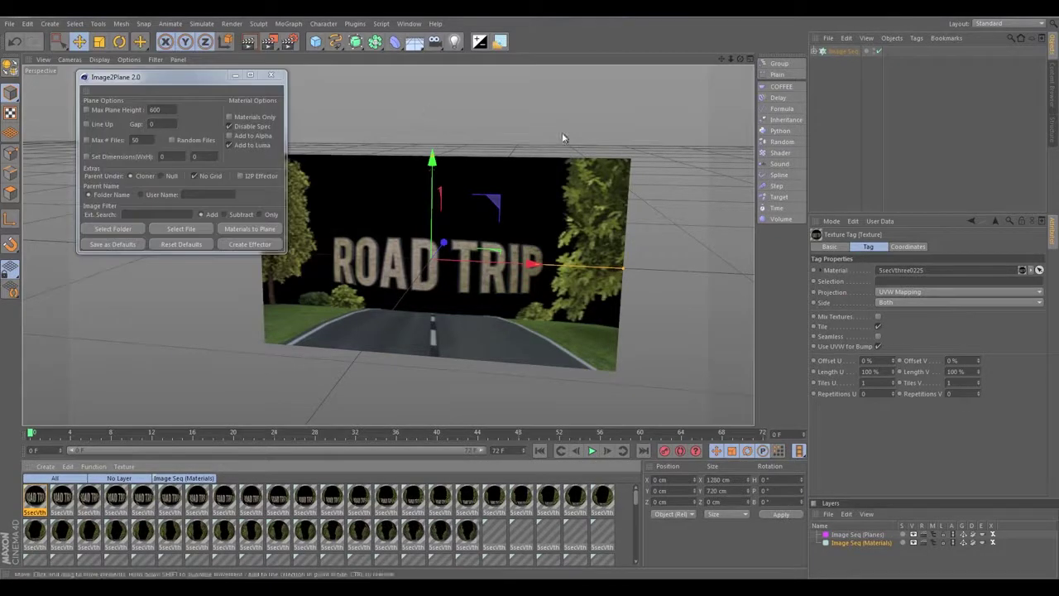
pyautogui.click(271, 75)
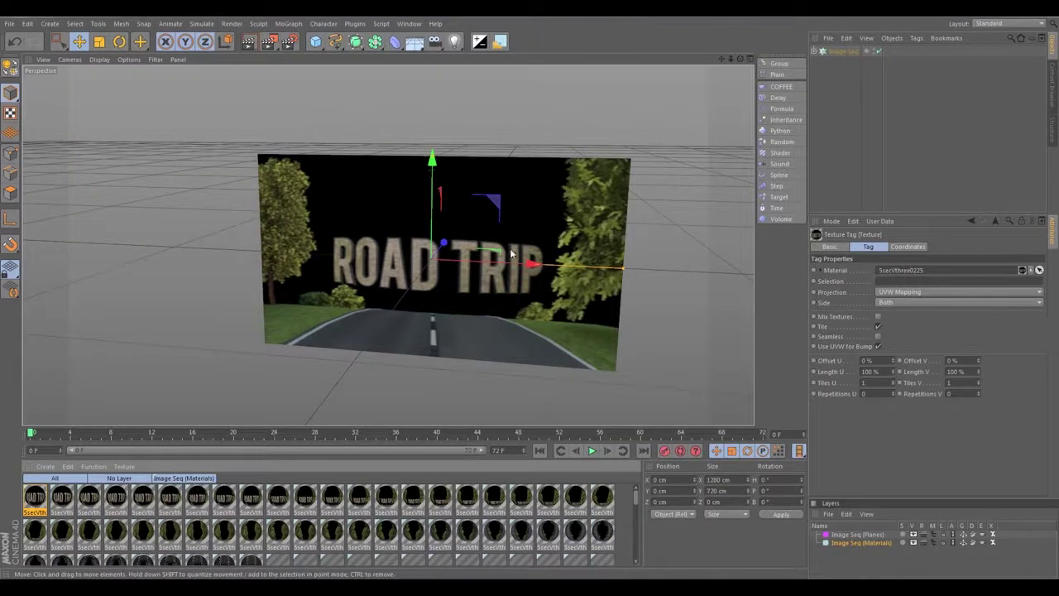
pyautogui.keyDown('alt'); pyautogui.moveTo(447, 225); pyautogui.dragTo(423, 215, button='middle'); pyautogui.keyUp('alt')
pyautogui.keyDown('alt'); pyautogui.moveTo(423, 219); pyautogui.dragTo(463, 236); pyautogui.keyUp('alt')
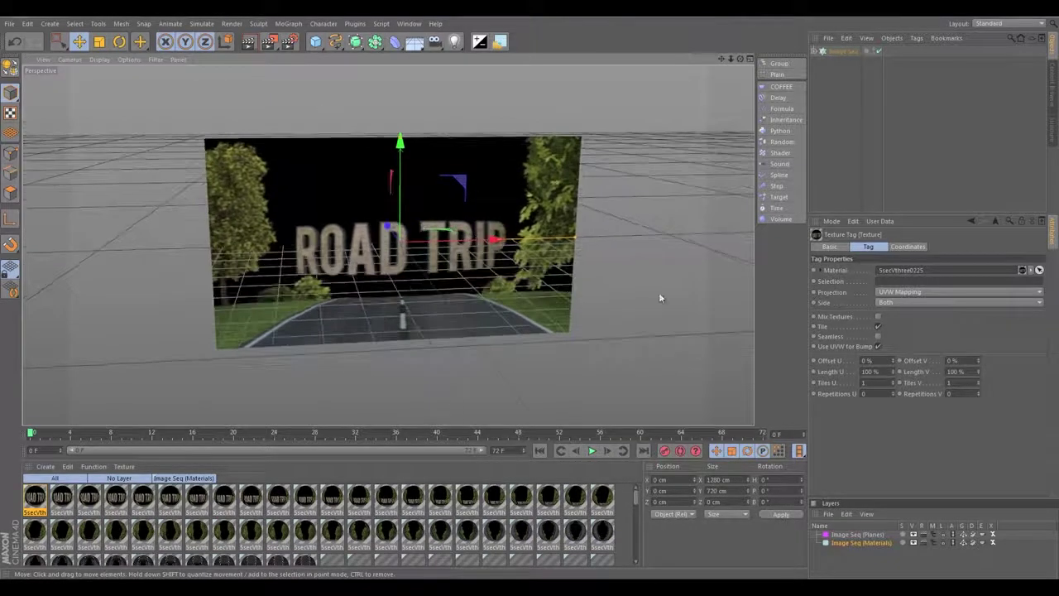
# Step: Set the Image Seq cloner's count to 0 and keyframe it at frame 0
pyautogui.click(841, 52)
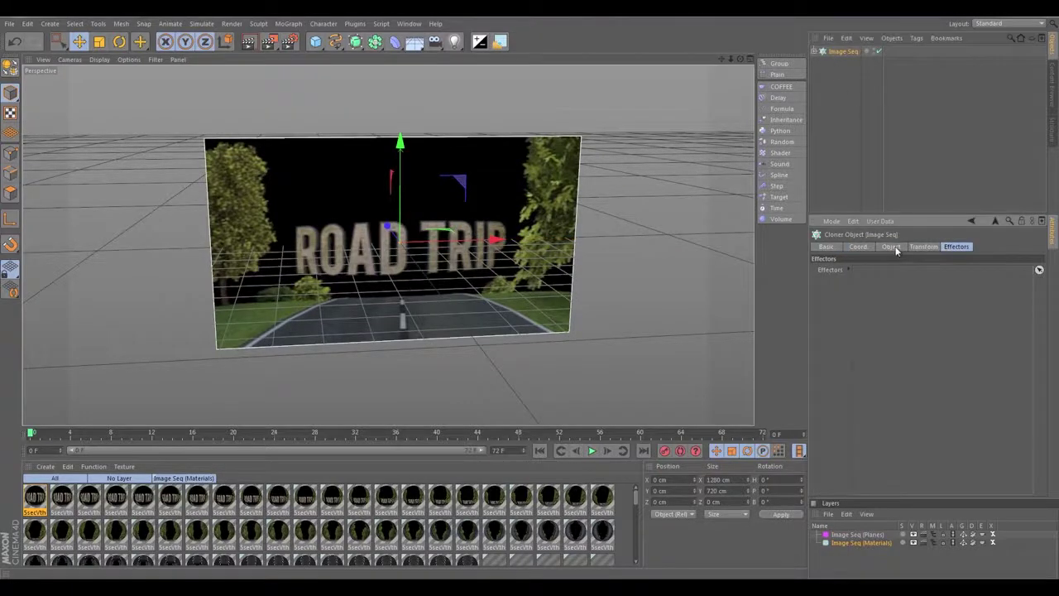
pyautogui.click(894, 246)
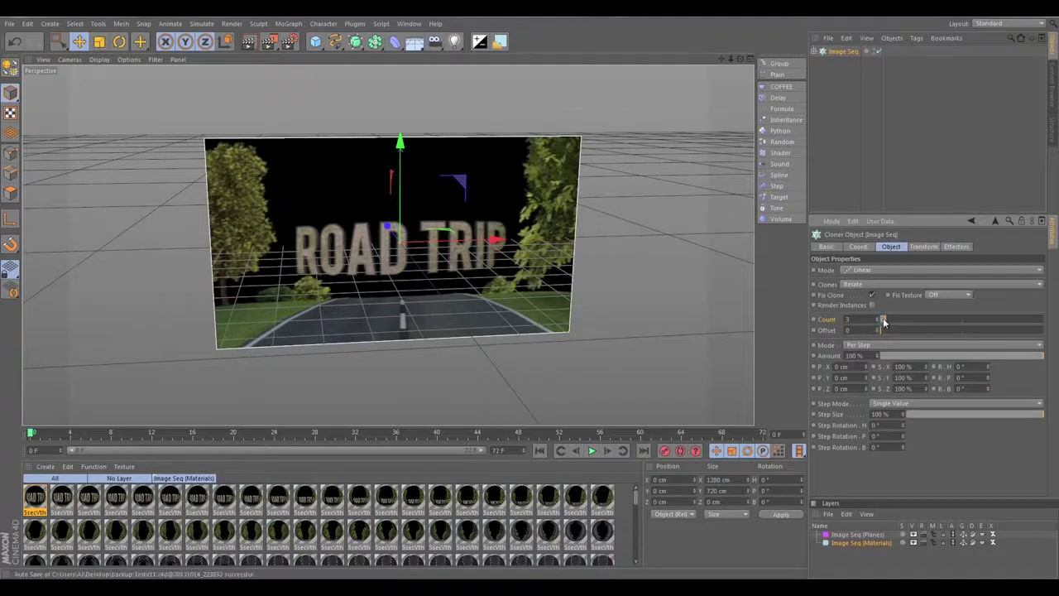
pyautogui.moveTo(884, 319); pyautogui.dragTo(876, 319)
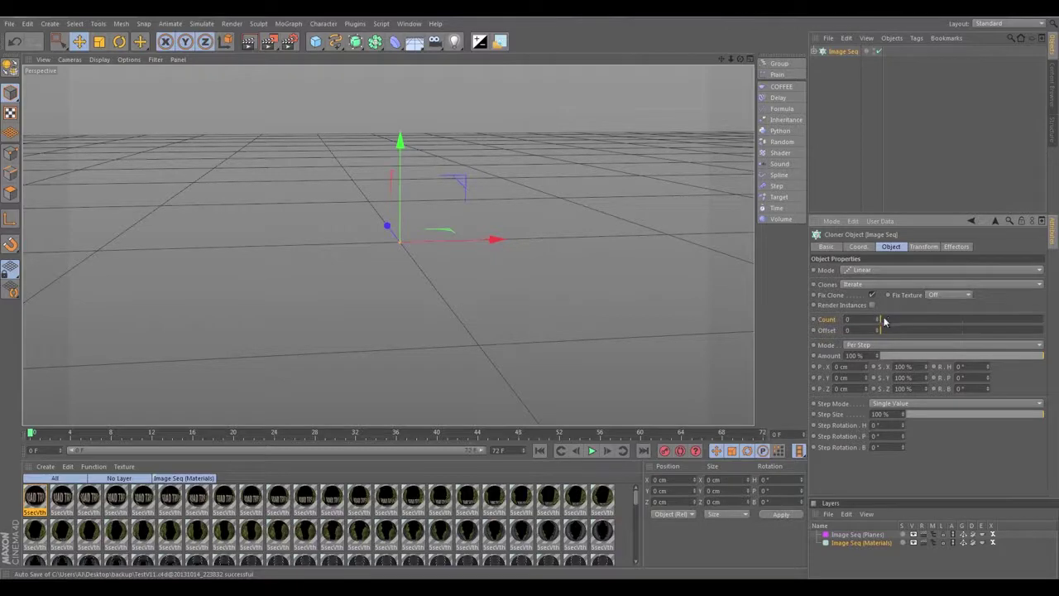
pyautogui.moveTo(884, 321); pyautogui.dragTo(861, 335)
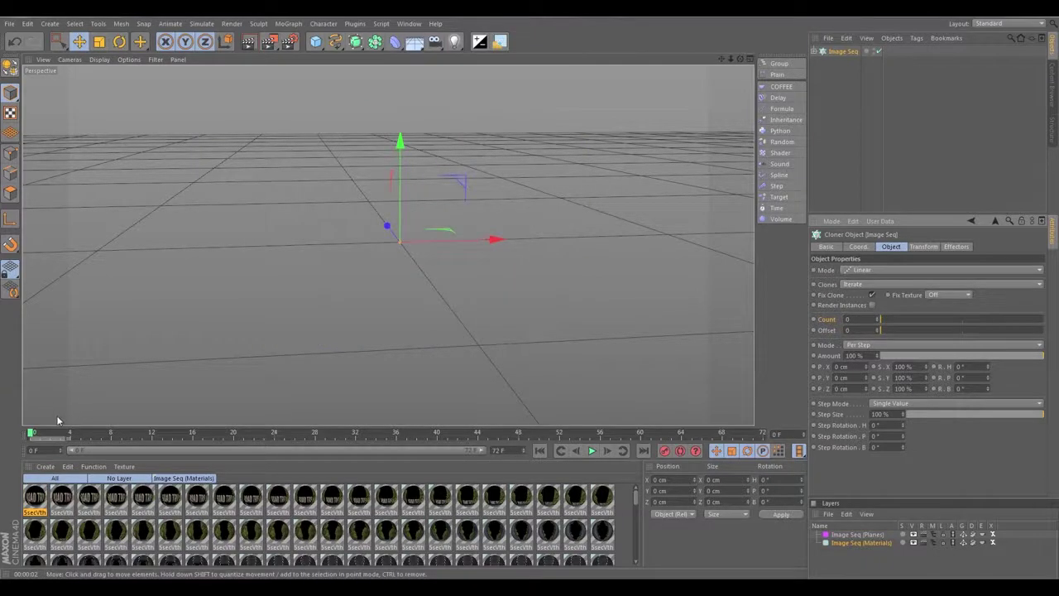
pyautogui.click(26, 432)
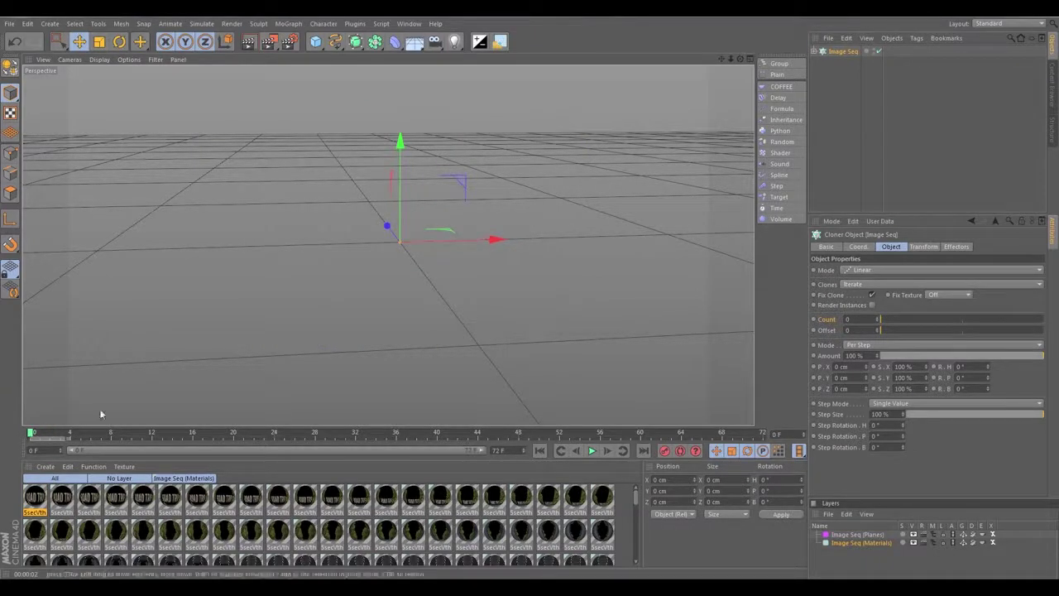
# Step: Keyframe the cloner's count at 100 on frame 72 and play the animation from the start
pyautogui.click(761, 433)
pyautogui.moveTo(887, 322); pyautogui.dragTo(1044, 319)
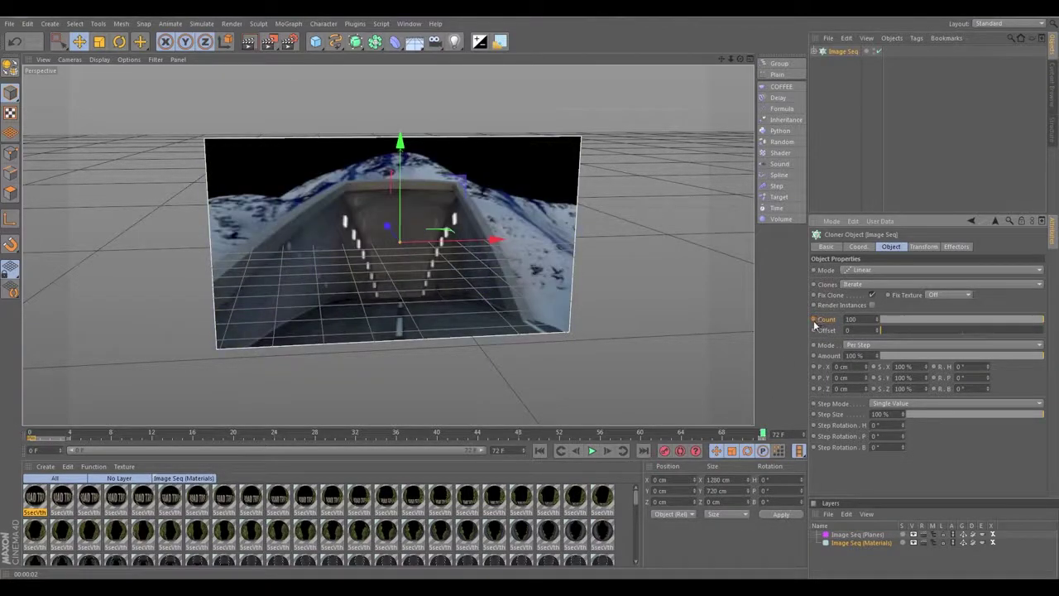
pyautogui.click(540, 450)
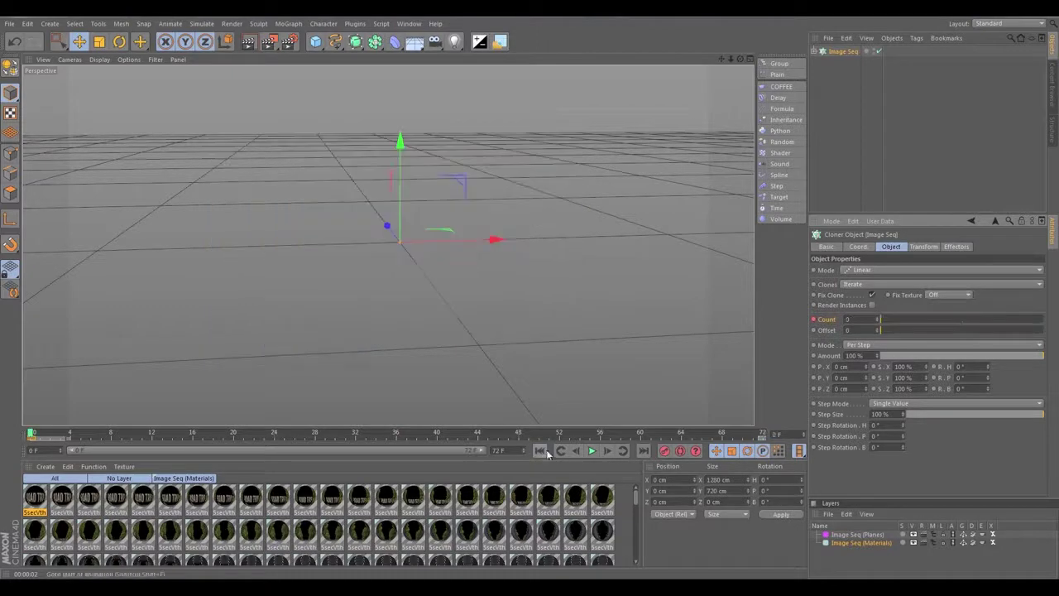
pyautogui.click(592, 451)
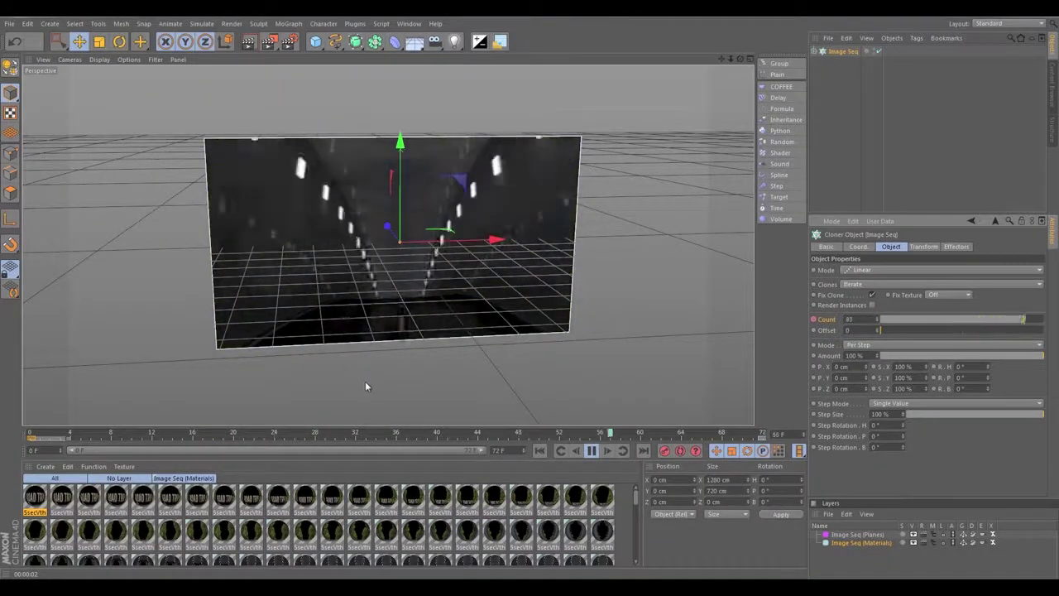
pyautogui.click(594, 450)
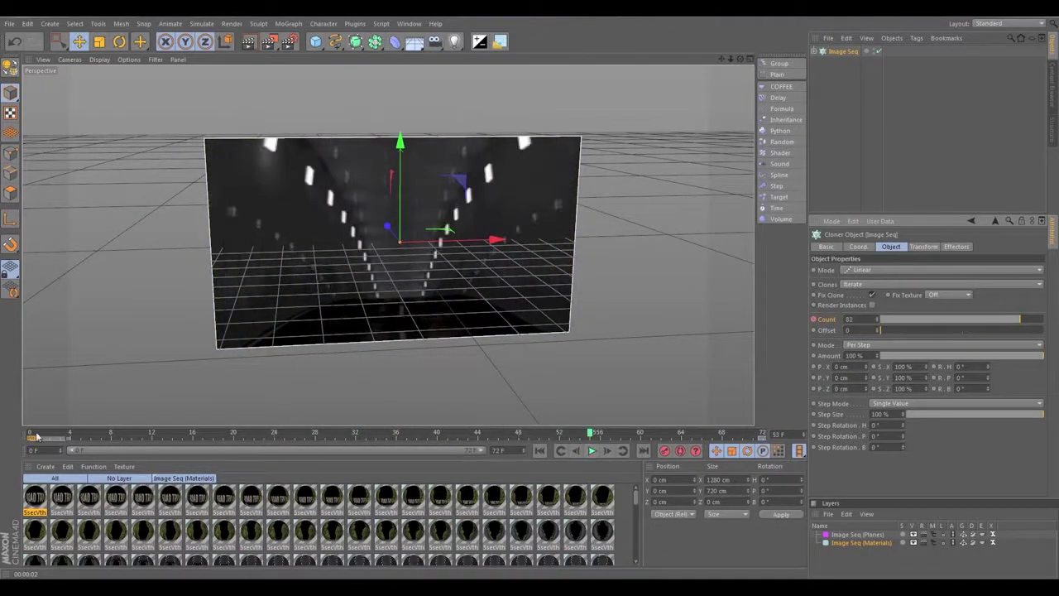
# Step: Move the count's starting key to frame 16 and its end key to about frame 54, and replay the animation
pyautogui.click(33, 435)
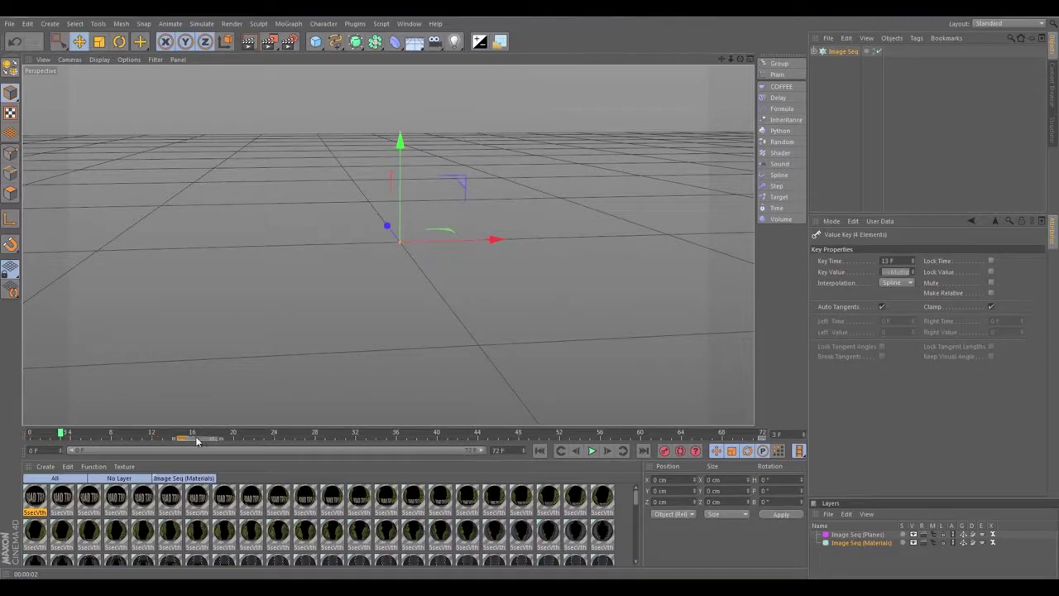
pyautogui.click(592, 451)
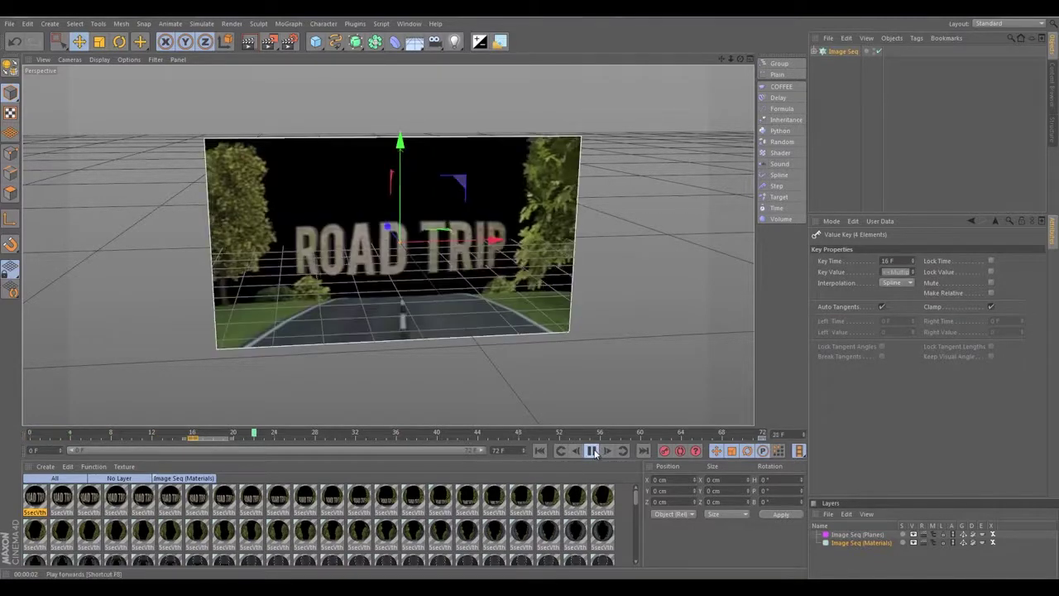
pyautogui.click(594, 451)
pyautogui.click(593, 451)
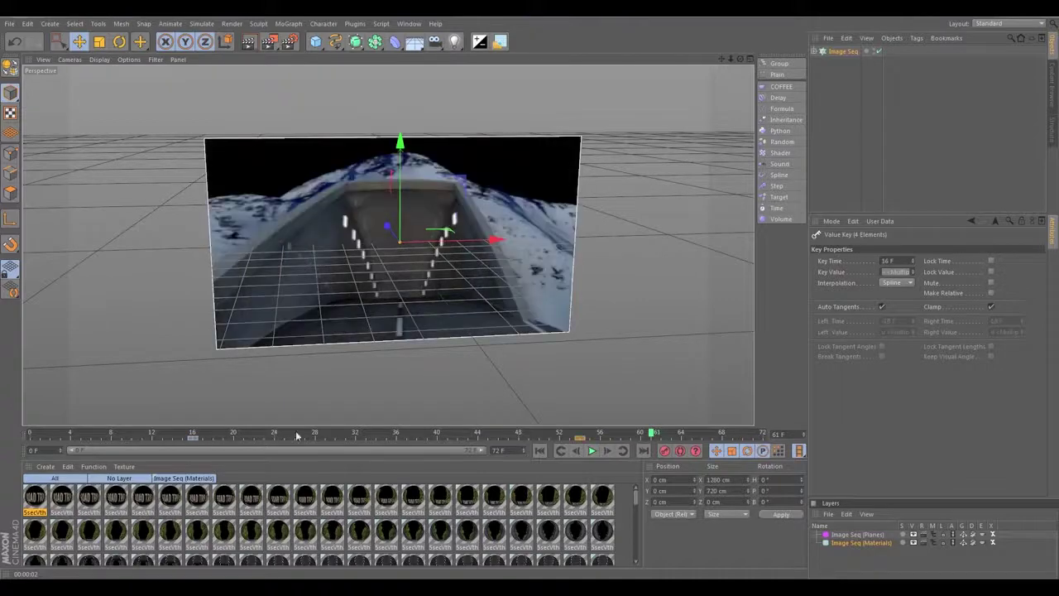
# Step: Reverse the cloner's count animation by moving the 100 key to frame 0 and the 0 key to frame 72, and replay it from the start
pyautogui.moveTo(192, 436); pyautogui.dragTo(36, 444)
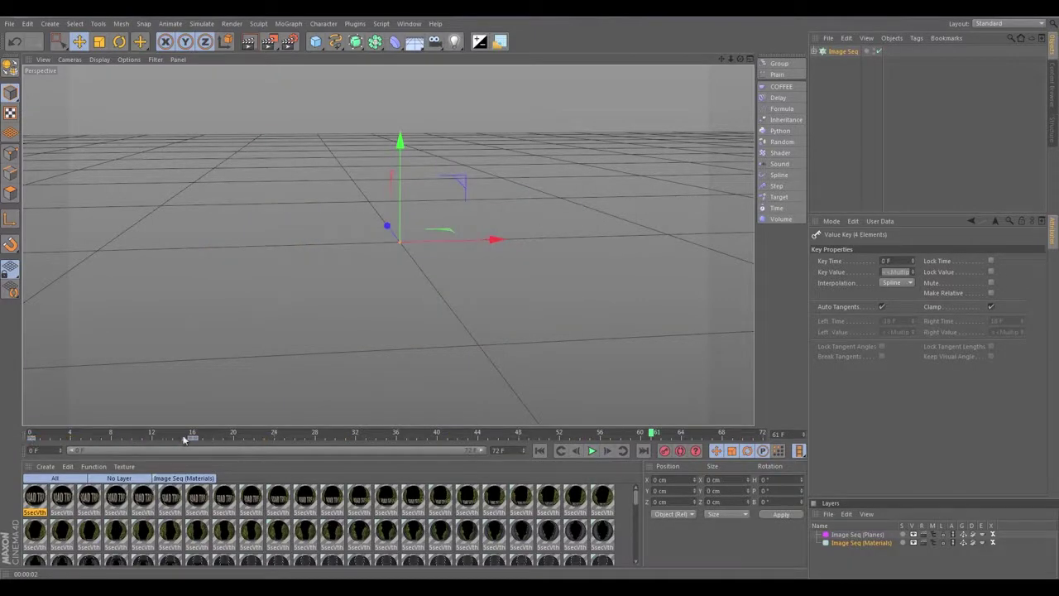
pyautogui.moveTo(194, 437); pyautogui.dragTo(762, 438)
pyautogui.click(540, 450)
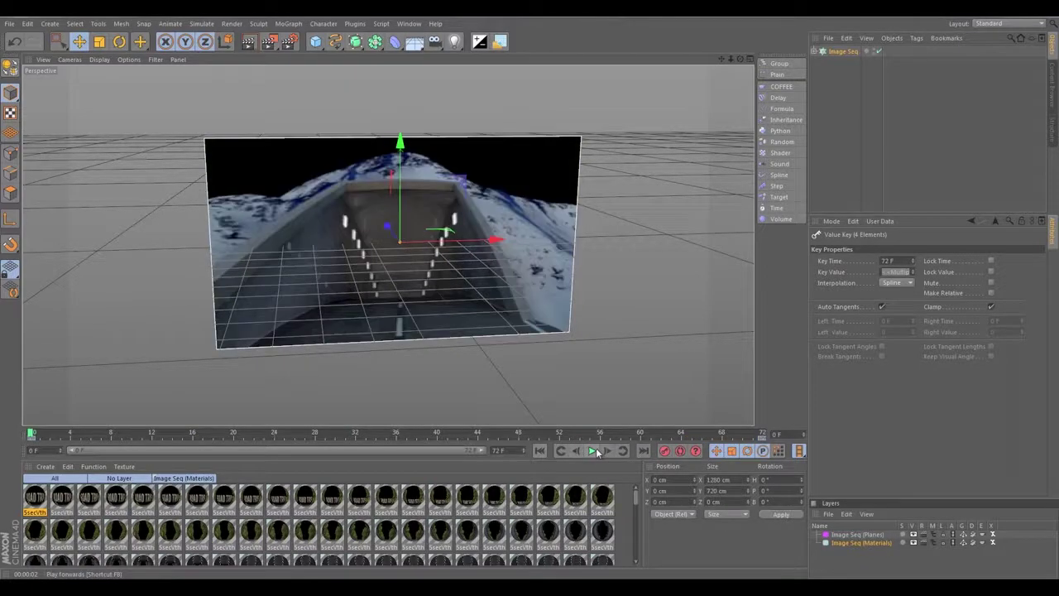
pyautogui.click(591, 450)
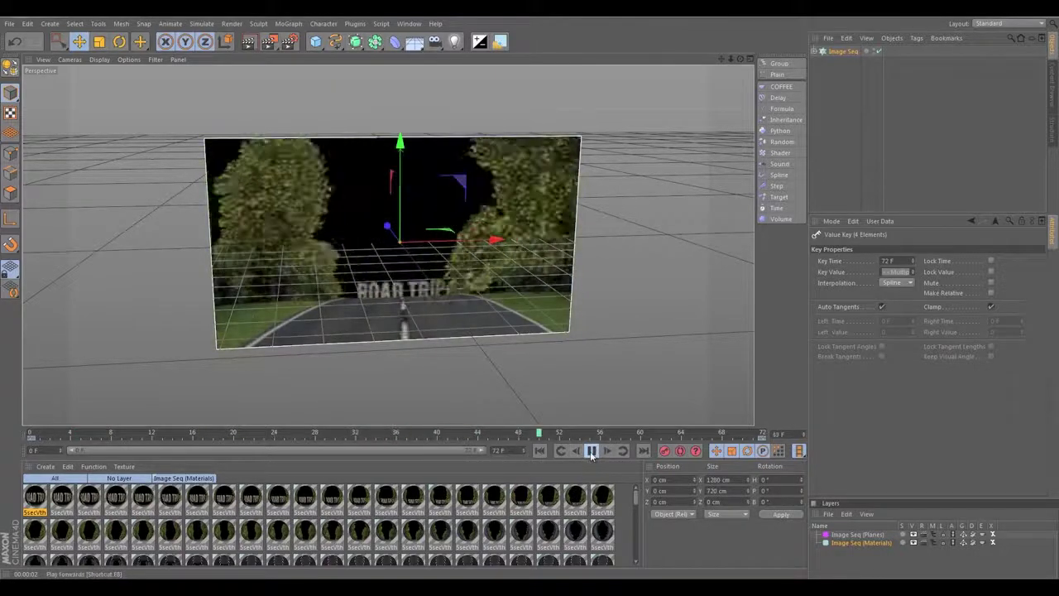
pyautogui.click(591, 450)
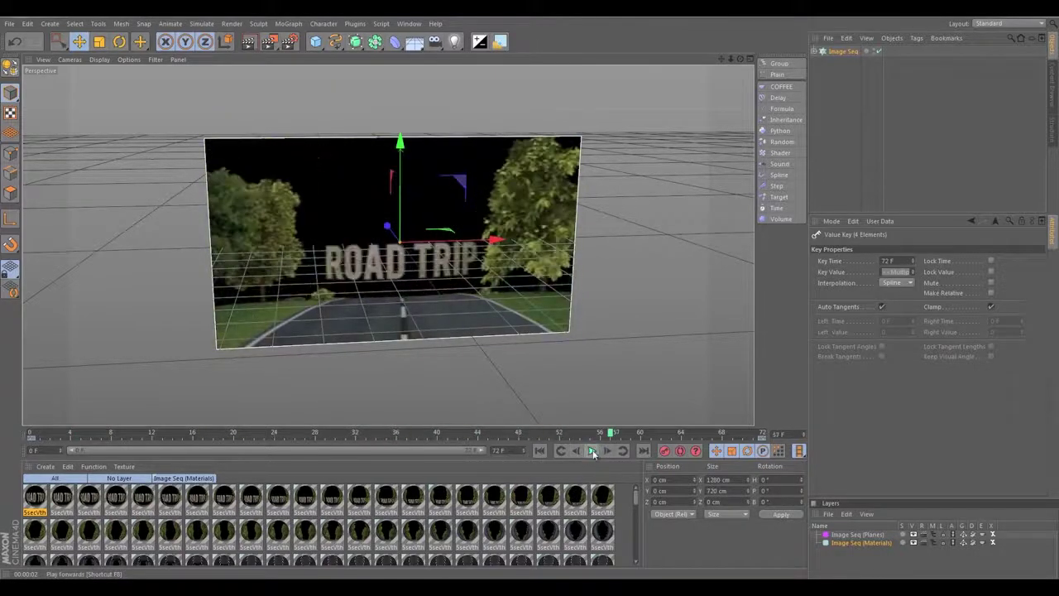
# Step: Examine the F-curve of the Image Seq cloner's count, then close the Timeline window
pyautogui.click(842, 52)
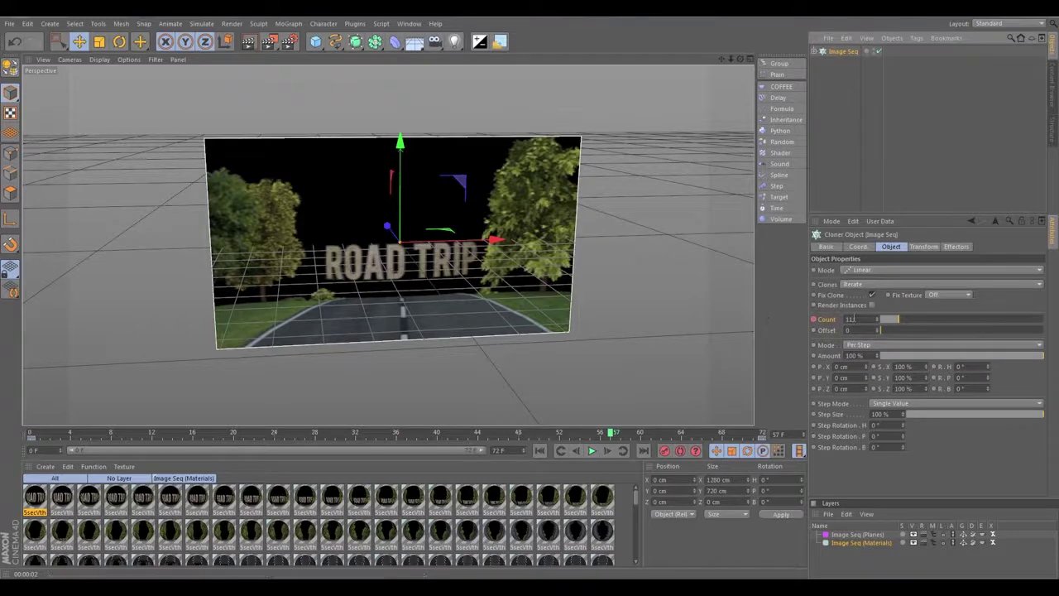
pyautogui.rightClick(829, 319)
pyautogui.moveTo(860, 323)
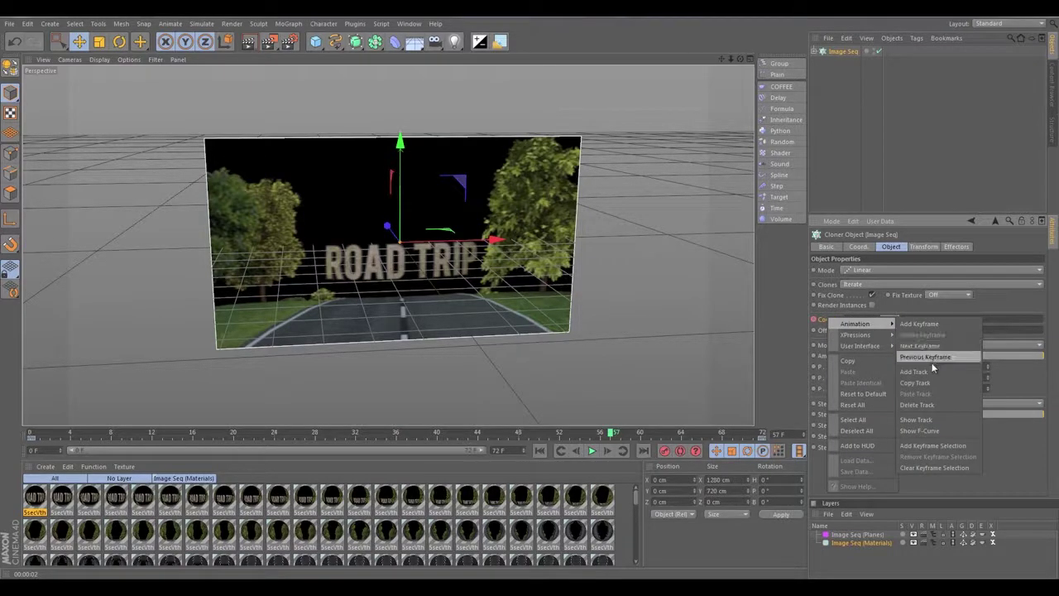
pyautogui.click(933, 430)
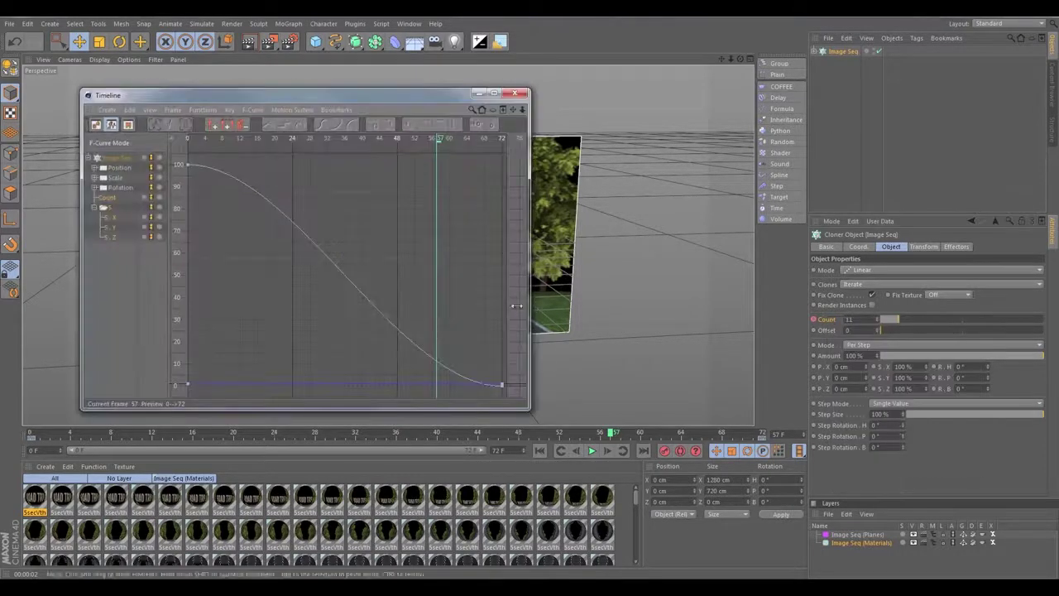
pyautogui.moveTo(187, 164); pyautogui.dragTo(260, 166)
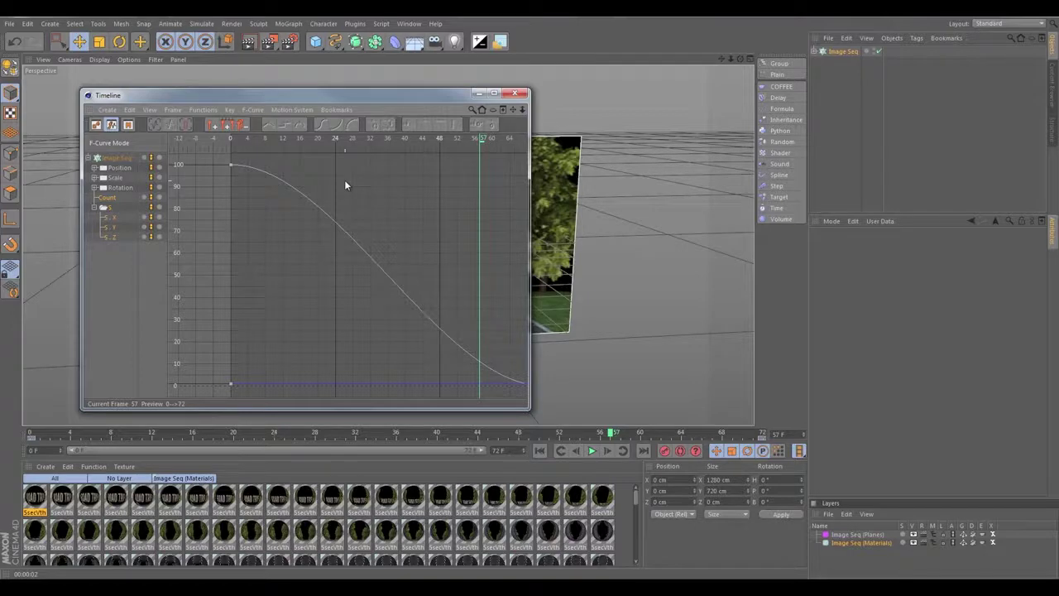
pyautogui.click(516, 93)
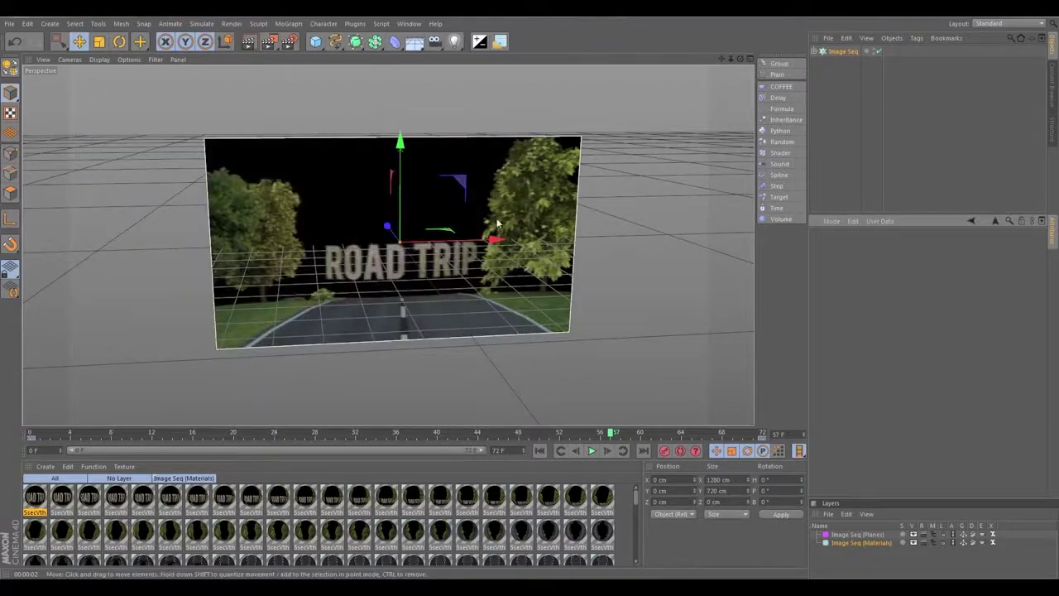
pyautogui.moveTo(430, 272)
pyautogui.keyDown('alt'); pyautogui.mouseDown(button='middle')
pyautogui.moveTo(417, 276)
pyautogui.moveTo(421, 265)
pyautogui.mouseUp(button='middle'); pyautogui.keyUp('alt')
pyautogui.moveTo(394, 260)
pyautogui.keyDown('alt'); pyautogui.mouseDown()
pyautogui.moveTo(350, 248)
pyautogui.moveTo(167, 243)
pyautogui.moveTo(408, 249)
pyautogui.mouseUp(); pyautogui.keyUp('alt')
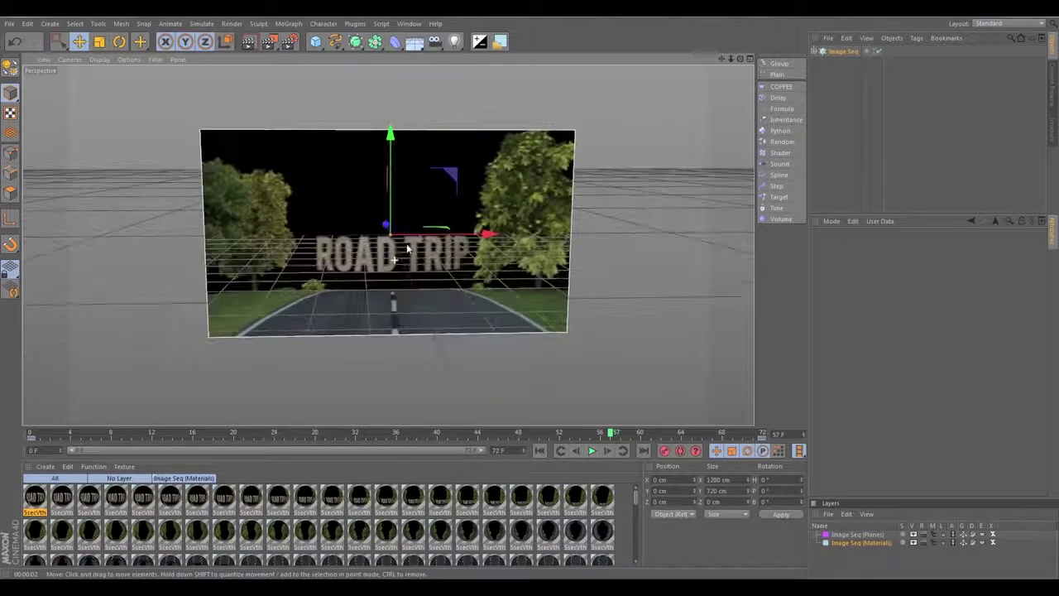
pyautogui.keyDown('alt'); pyautogui.moveTo(407, 248); pyautogui.dragTo(272, 231, button='right'); pyautogui.keyUp('alt')
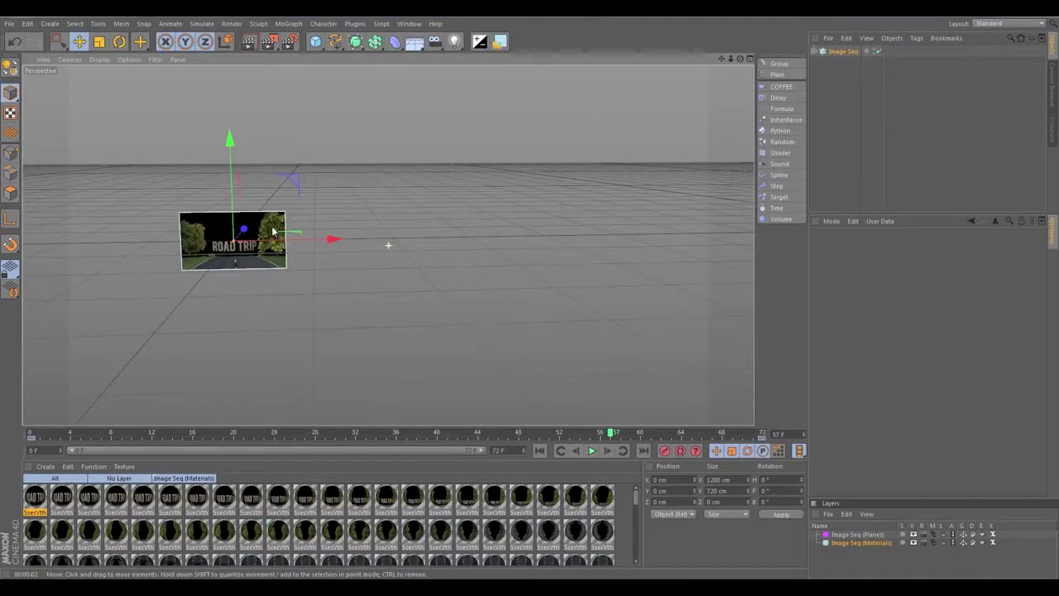